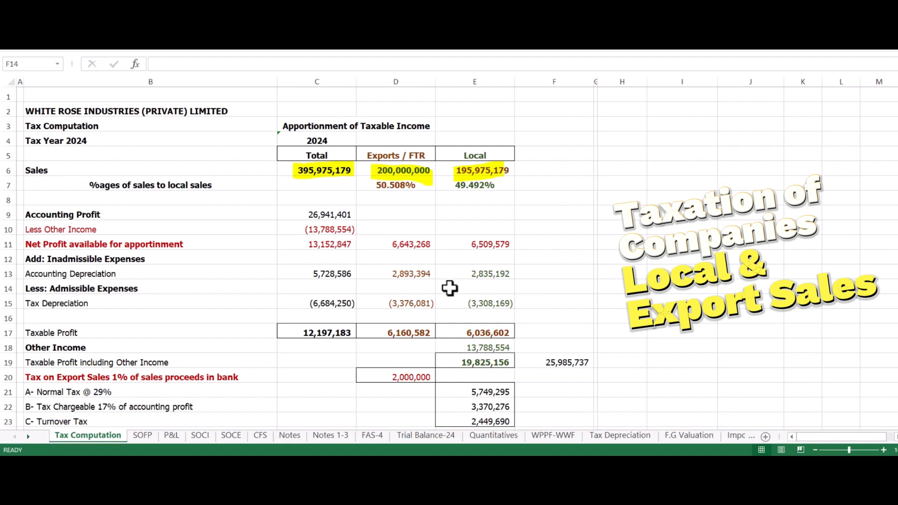
- Review the apportionment of taxable income, and examine the current-year figures on the P&L sheet
scroll(335, 291, "down", 2)
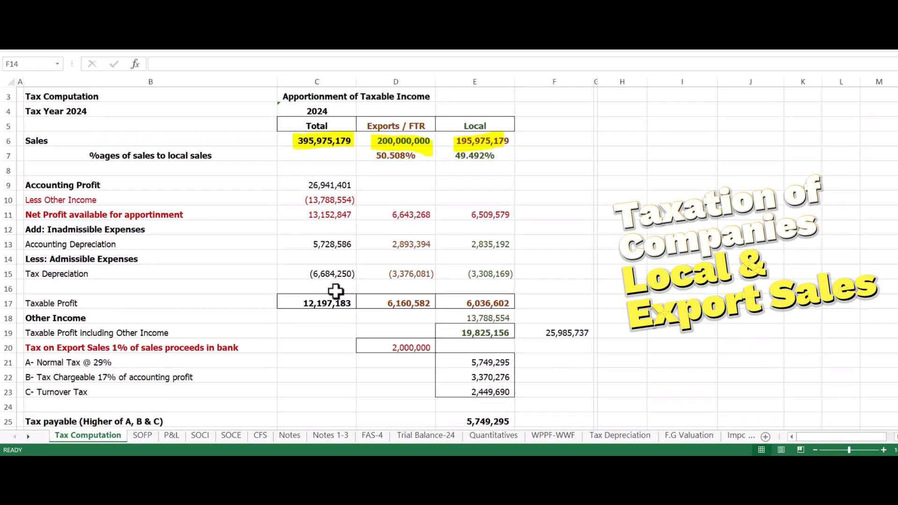
scroll(337, 181, "up", 1)
left_click(150, 435)
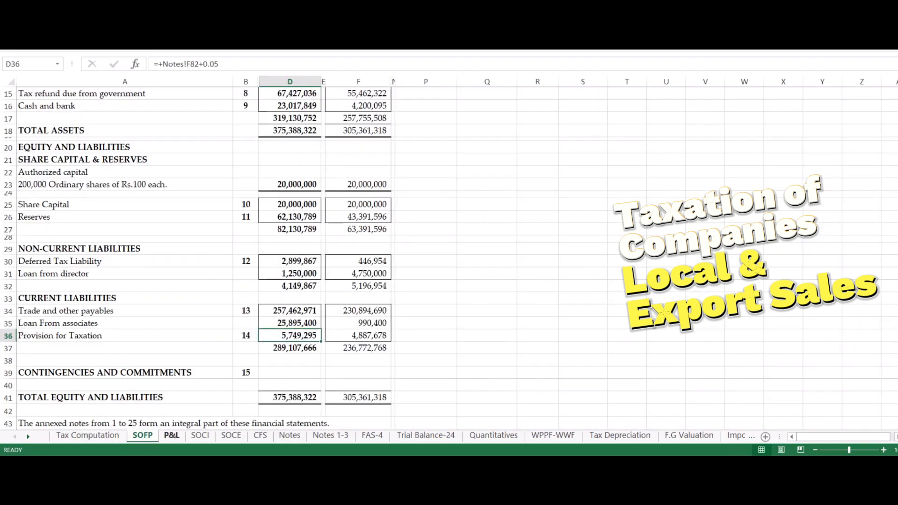
left_click(172, 436)
left_click(316, 265)
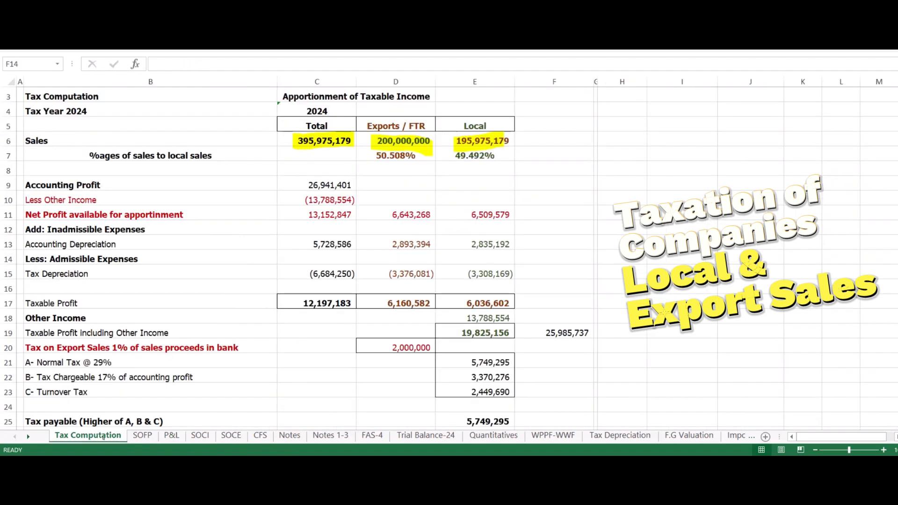
- On the Tax Computation sheet, inspect the cells for other income, accounting profit and net profit available for apportionment
left_click(103, 436)
left_click(496, 318)
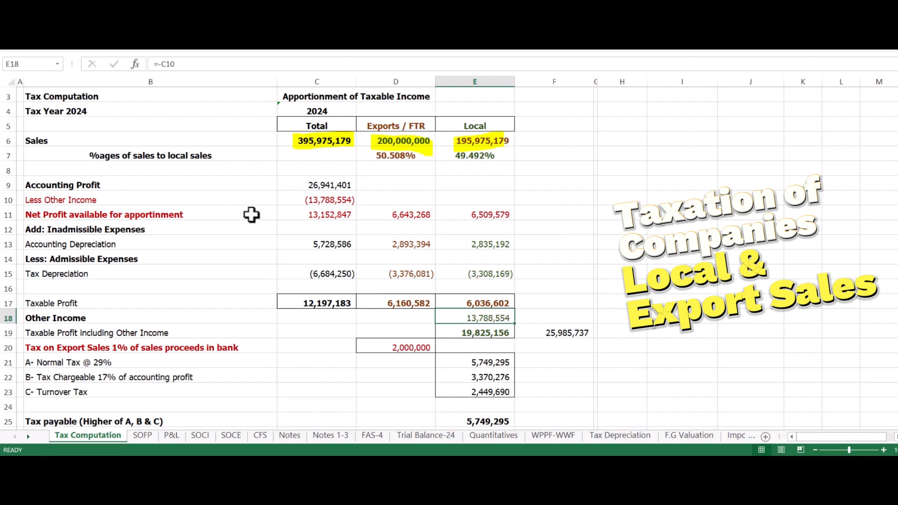
left_click(322, 184)
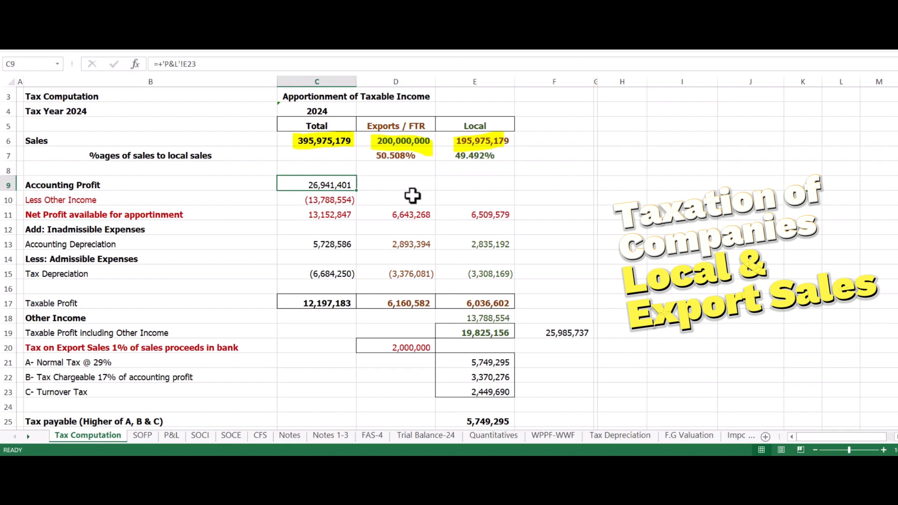
left_click(344, 200)
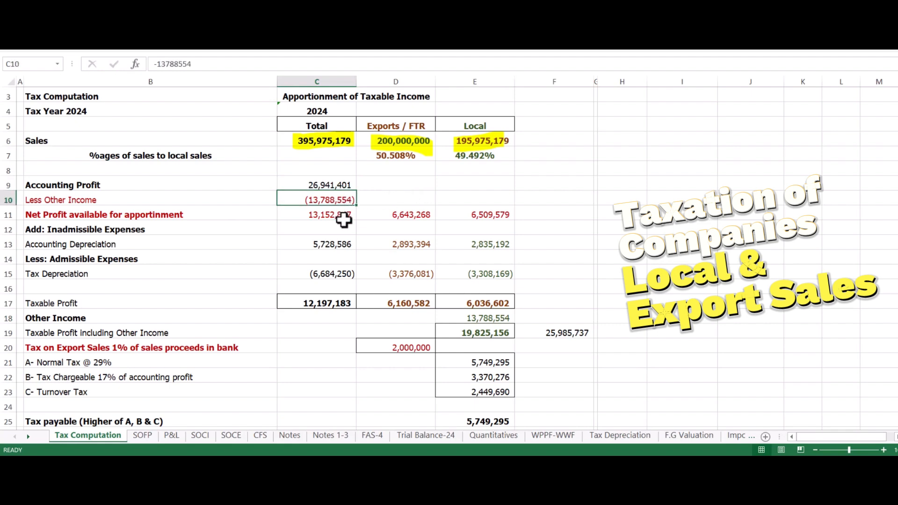
left_click(340, 217)
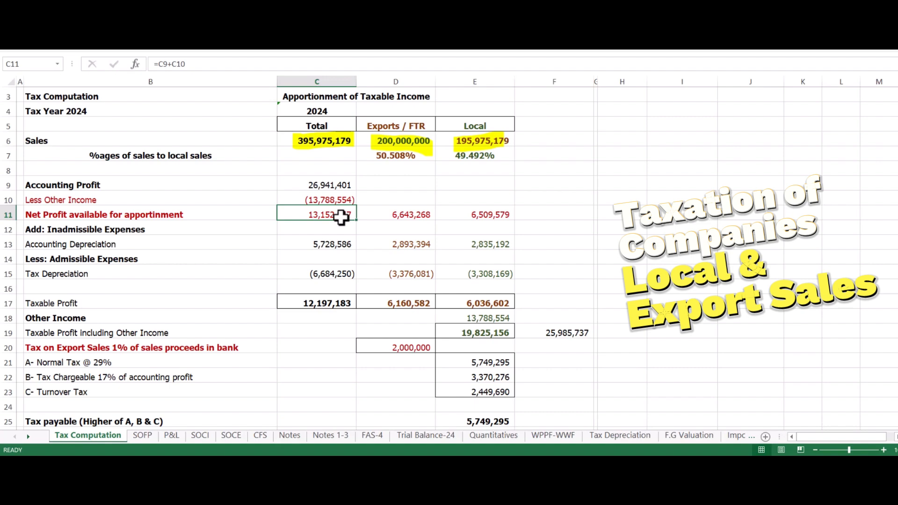
- Inspect how the net profit in row 11 is apportioned to the Exports / FTR and Local columns
key("Right")
key("Up")
key("Up")
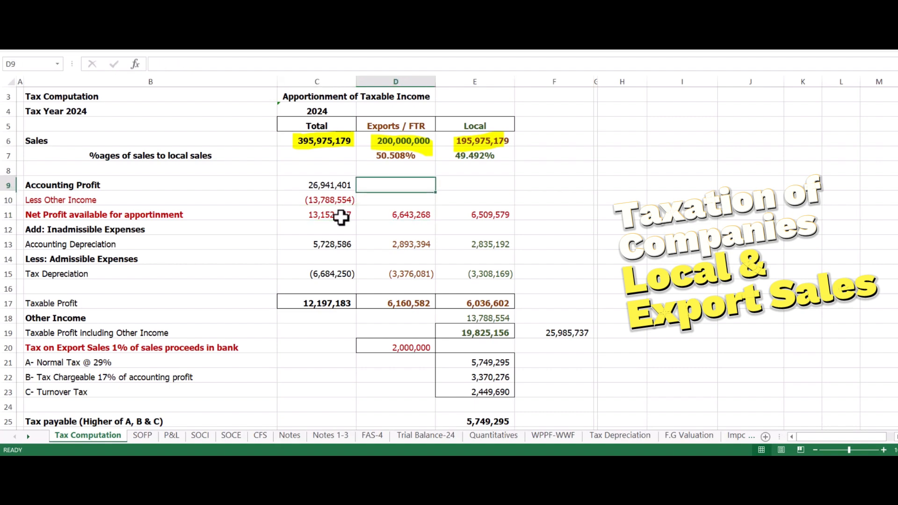
key("Up")
key("Up")
key("Down")
key("Down")
key("Down")
key("Down")
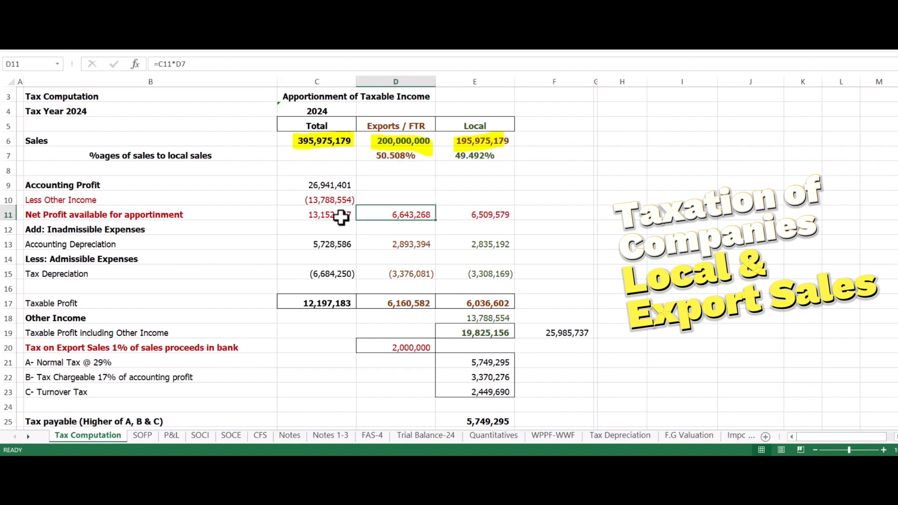
key("Right")
key("Left")
key("Right")
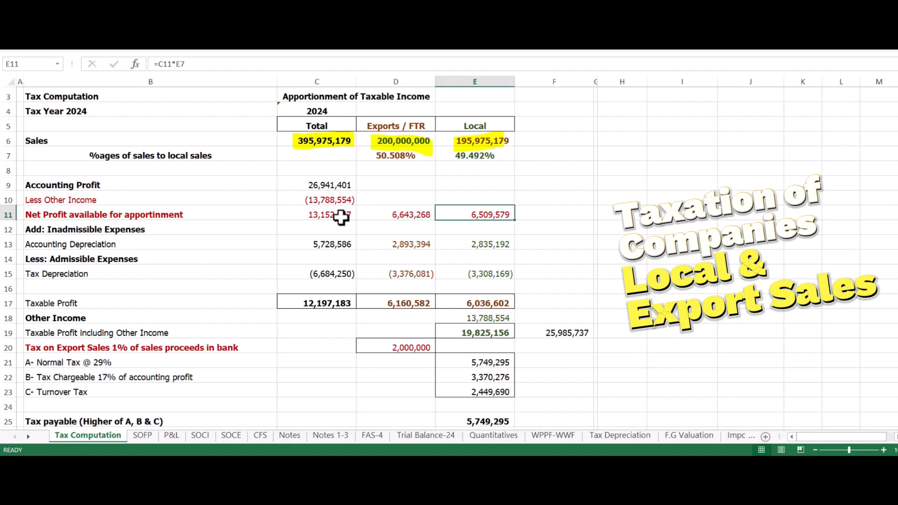
- Examine the apportionment of accounting depreciation in row 13 and tax depreciation in row 15 between exports and local sales
key("Left")
key("Down")
key("Down")
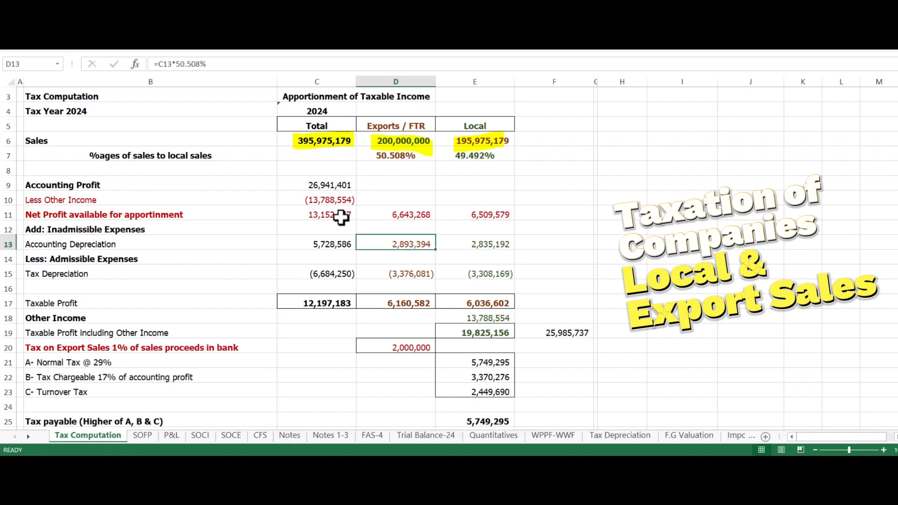
key("Left")
key("Right")
key("Down")
key("Down")
key("Left")
key("Right")
key("Right")
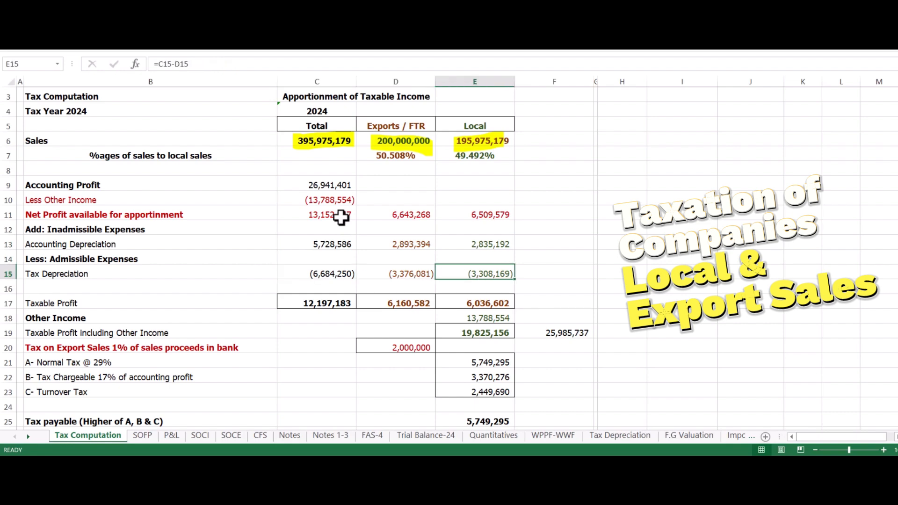
- Examine the taxable profit totals in row 17 and trace the Exports column back to its apportioned net profit
key("Down")
key("Down")
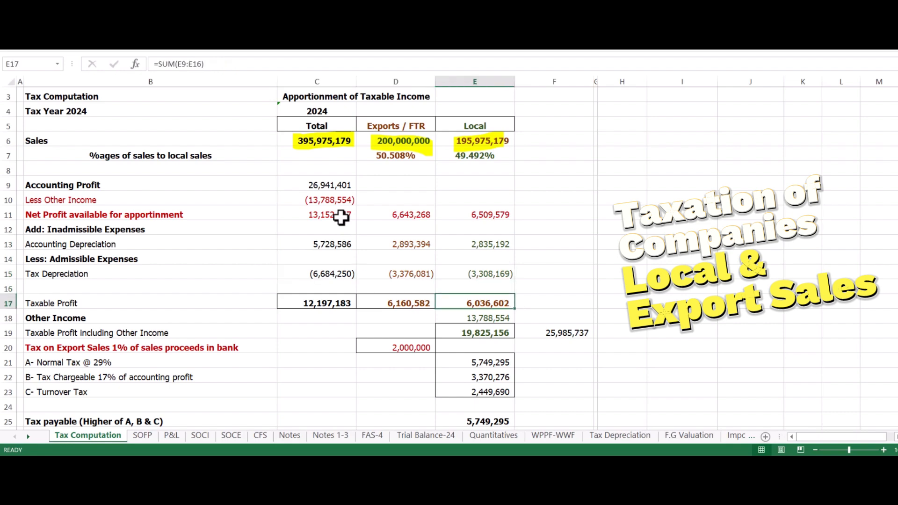
key("Left")
key("Left")
key("Right")
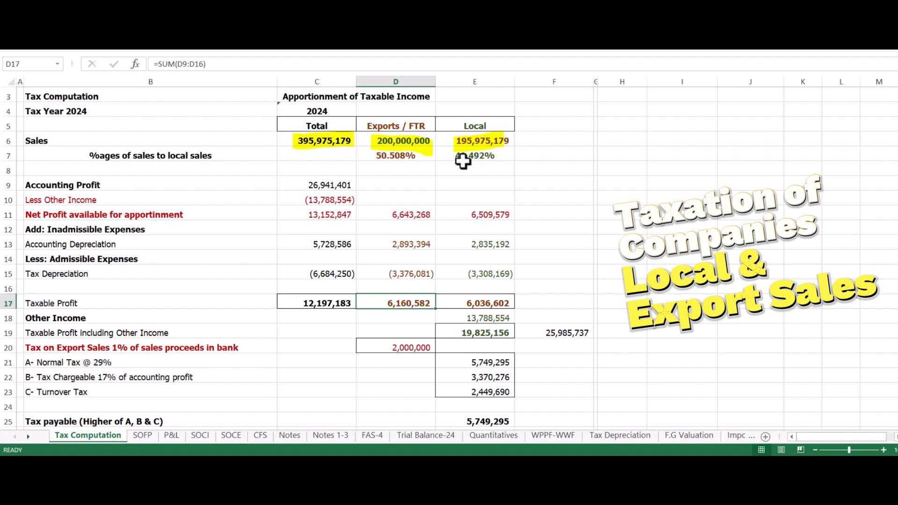
key("Up")
key("Up")
key("Up")
key("Up")
key("Up")
key("Up")
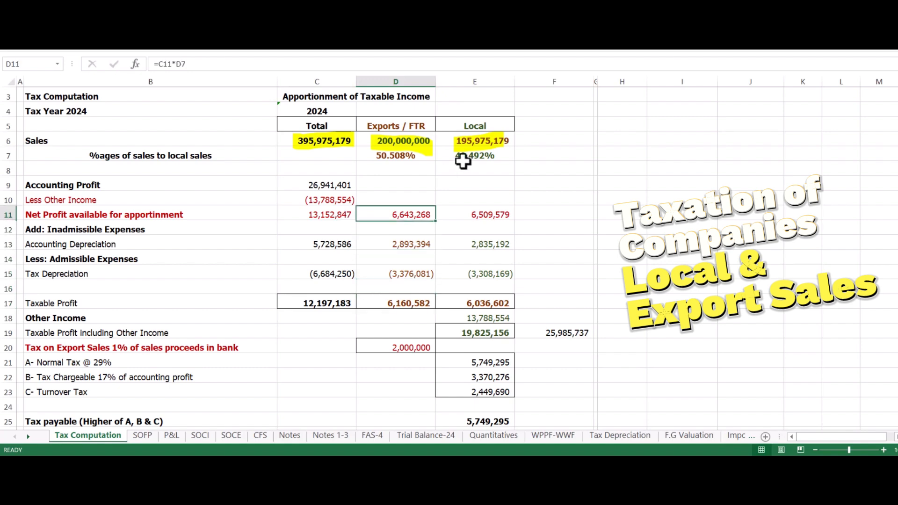
- Inspect the taxable profit total and the Other Income cell in the Local column
key("Down")
key("Down")
key("Down")
key("Down")
key("Down")
key("Down")
key("Right")
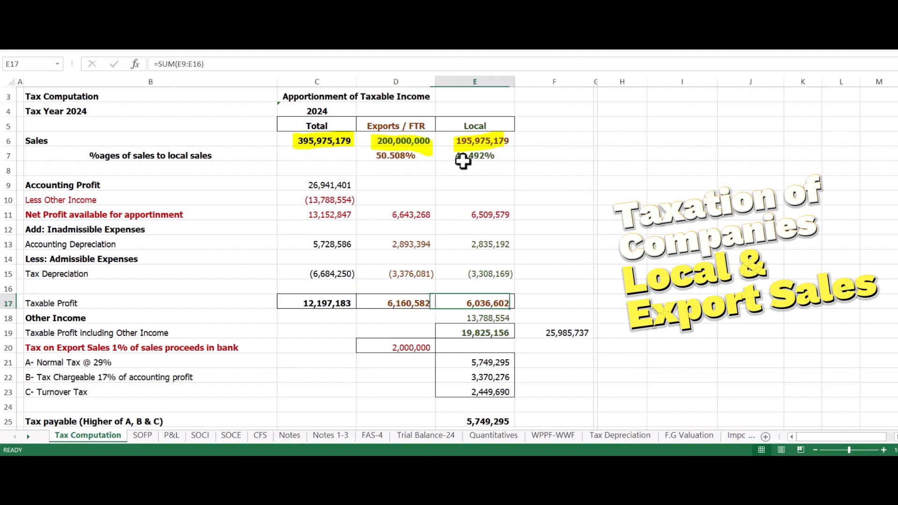
key("Down")
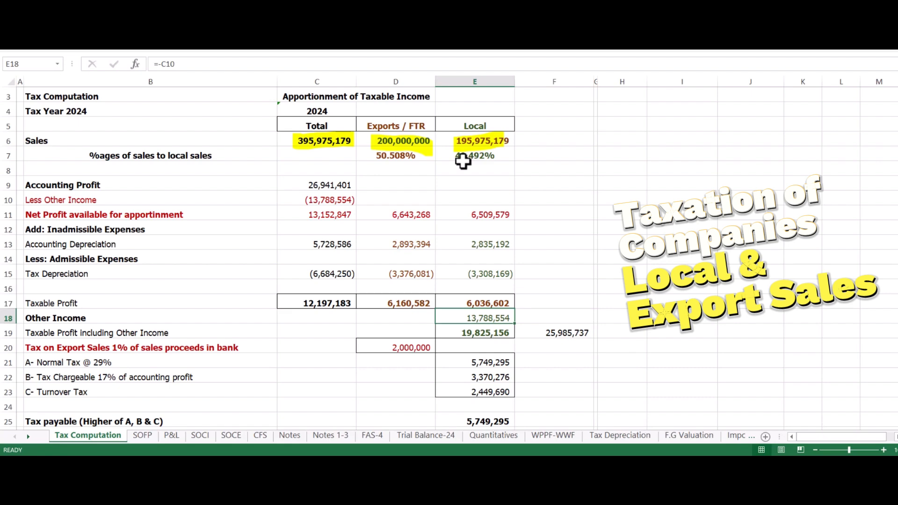
- Inspect the 1% tax on export sales in D20 and the Local column's taxable profit including other income
key("Left")
key("Up")
key("Up")
key("Up")
key("Up")
key("Up")
key("Up")
key("Up")
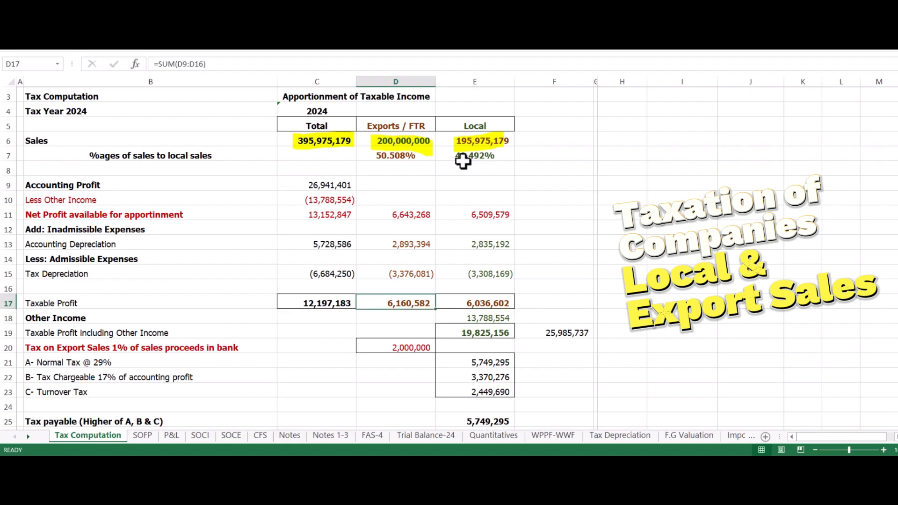
key("Down")
key("Down")
key("Down")
key("Down")
key("Down")
key("Down")
key("Down")
key("Down")
key("Down")
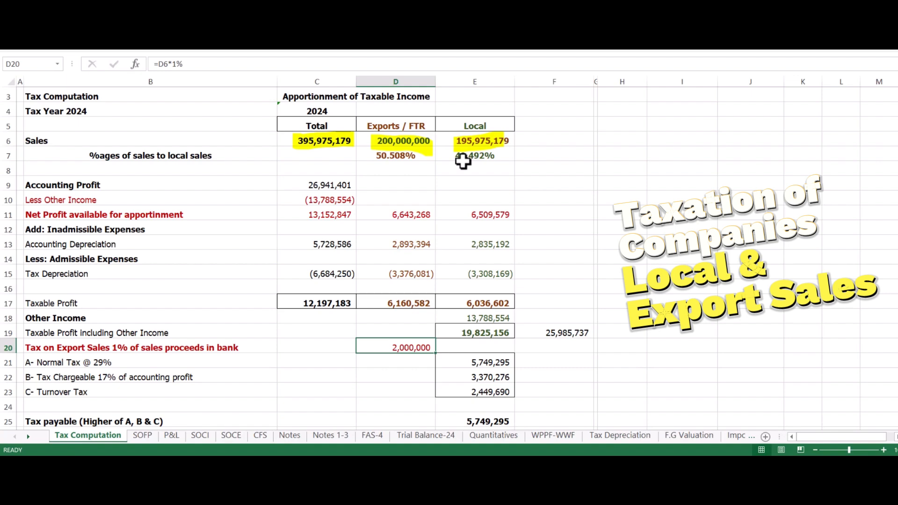
key("Up")
key("Right")
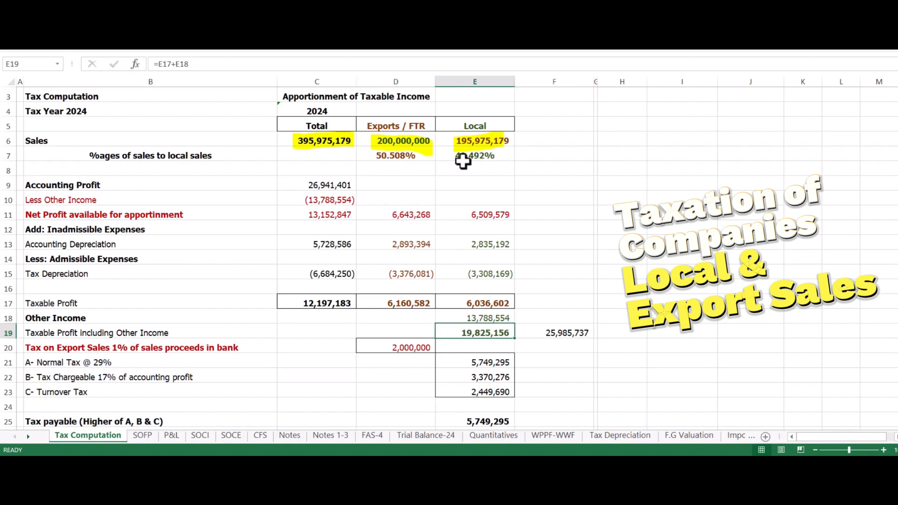
- Trace the 1% tax on export sales in D20 back to the export sales cell D6
key("Left")
key("Up")
key("Up")
key("Up")
key("Up")
key("Up")
key("Up")
key("Up")
key("Up")
key("Up")
key("Up")
key("Up")
key("Up")
key("Up")
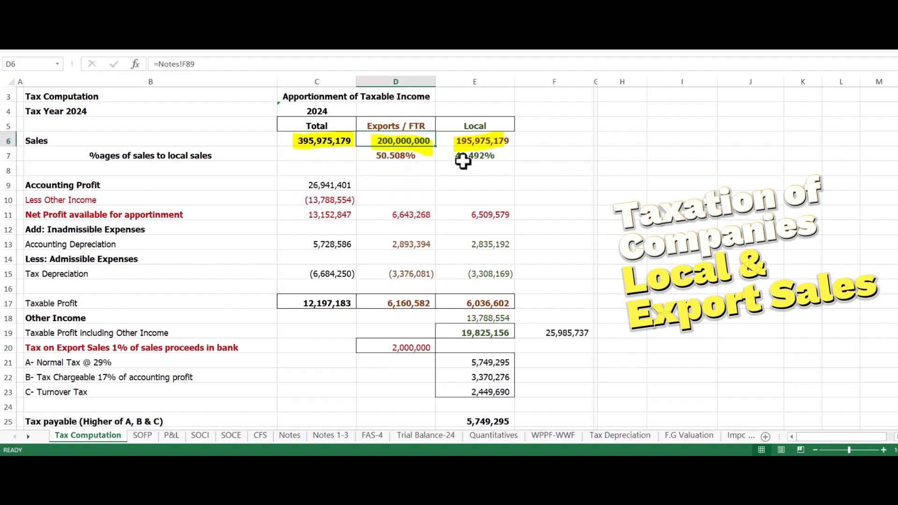
key("Down")
key("Down")
key("Down")
key("Down")
key("Down")
key("Down")
key("Down")
key("Down")
key("Down")
key("Down")
key("Down")
key("Down")
key("Down")
key("Down")
key("Down")
key("Down")
key("Up")
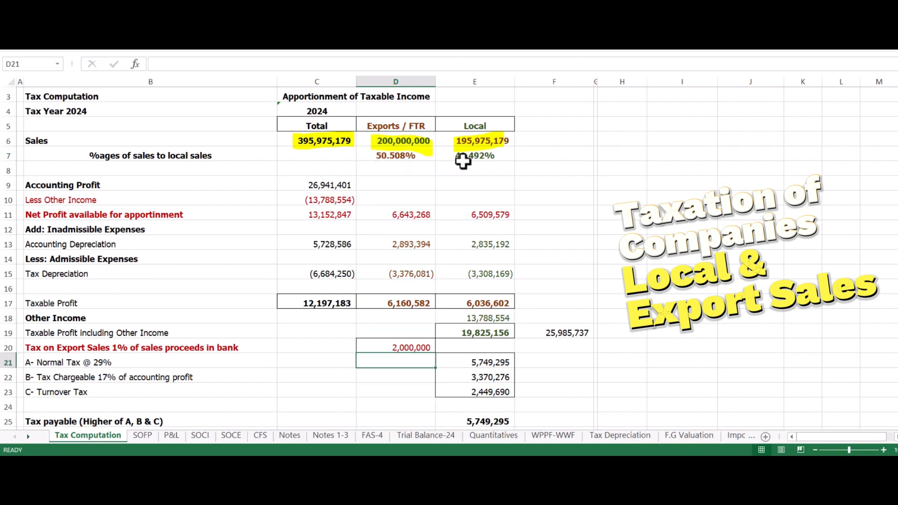
key("Up")
- Examine the tax deducted u/s 154 in the Exports column among the adjustable taxes
key("Down")
key("Down")
key("Down")
key("Down")
key("Down")
key("Down")
key("Down")
key("Down")
key("Down")
key("Down")
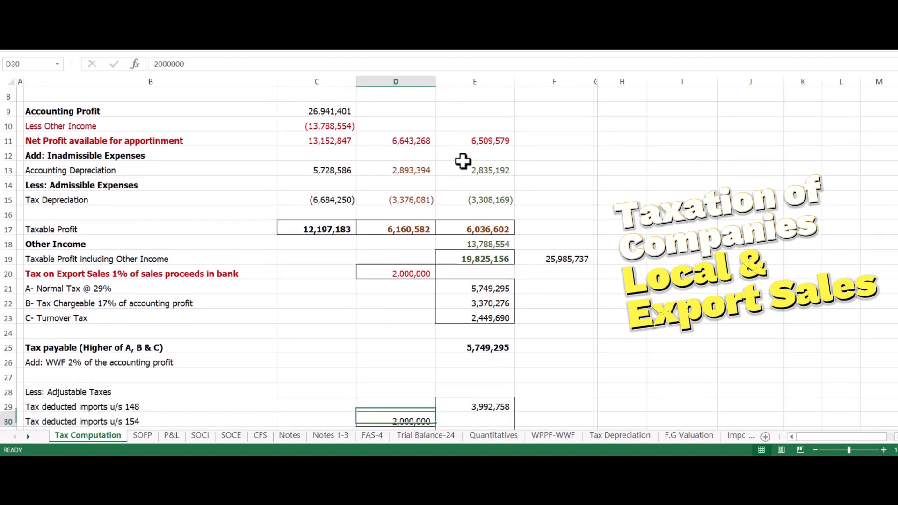
key("Down")
key("Down")
key("Down")
key("Down")
key("Up")
key("Up")
key("Up")
key("Up")
key("Up")
key("Up")
key("Up")
key("Up")
key("Up")
key("Up")
key("Up")
key("Up")
key("Up")
key("Up")
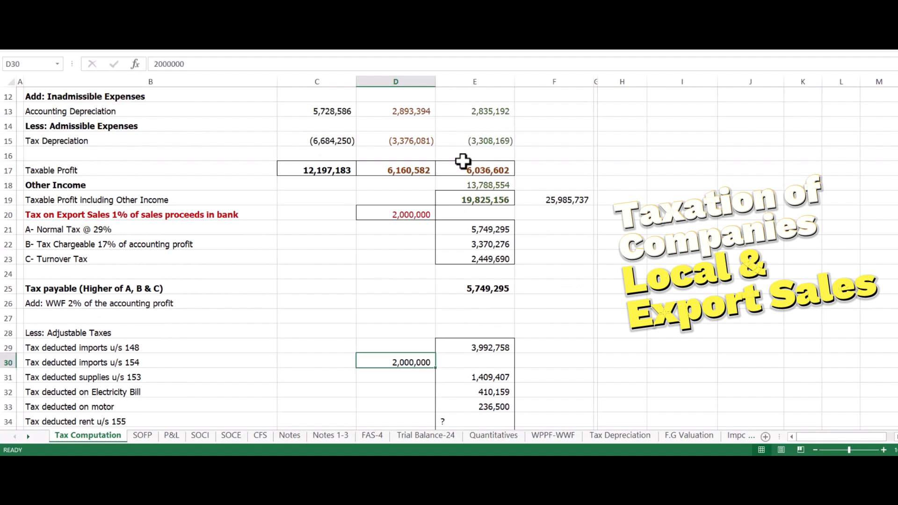
- Inspect the formula for Normal Tax @ 29% in E21 and the cell it refers to
key("Up")
key("Up")
key("Up")
key("Up")
key("Up")
key("Up")
key("Up")
key("Up")
key("Right")
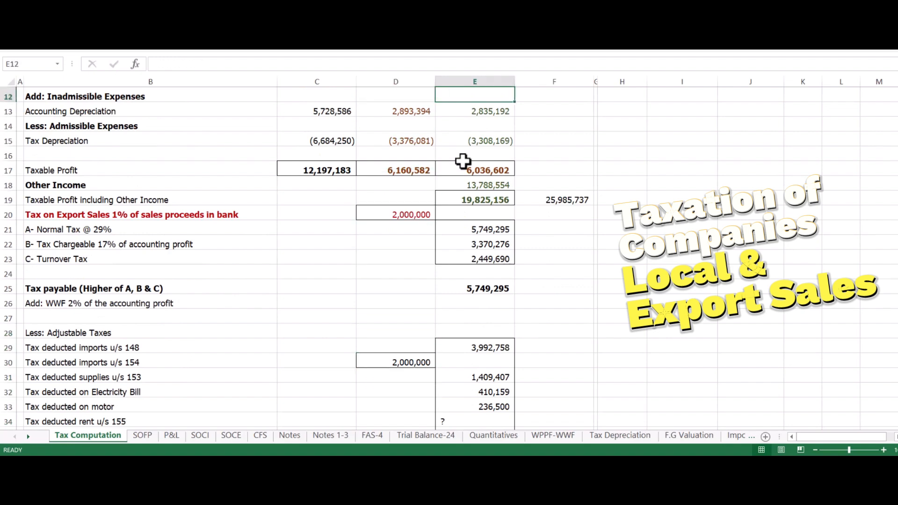
key("Down")
key("Down")
key("Down")
key("Down")
key("Down")
key("Down")
key("Down")
key("Down")
key("Down")
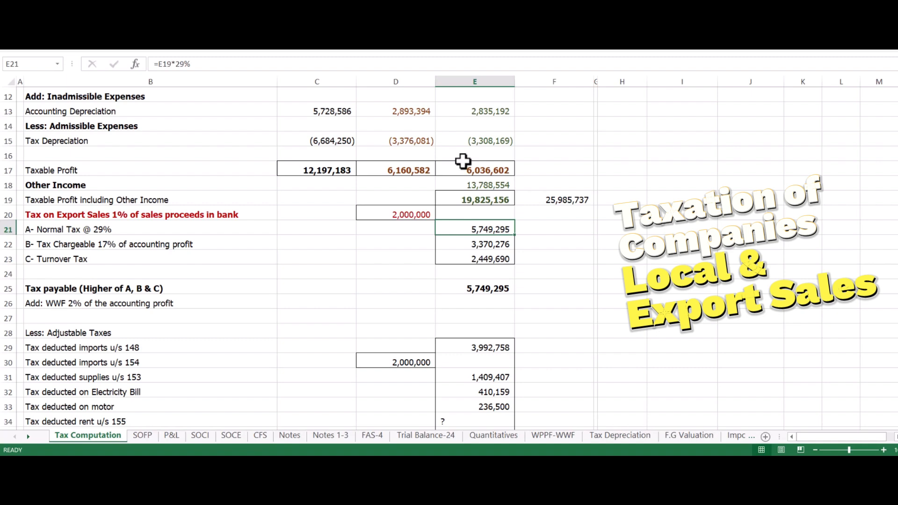
key("F2")
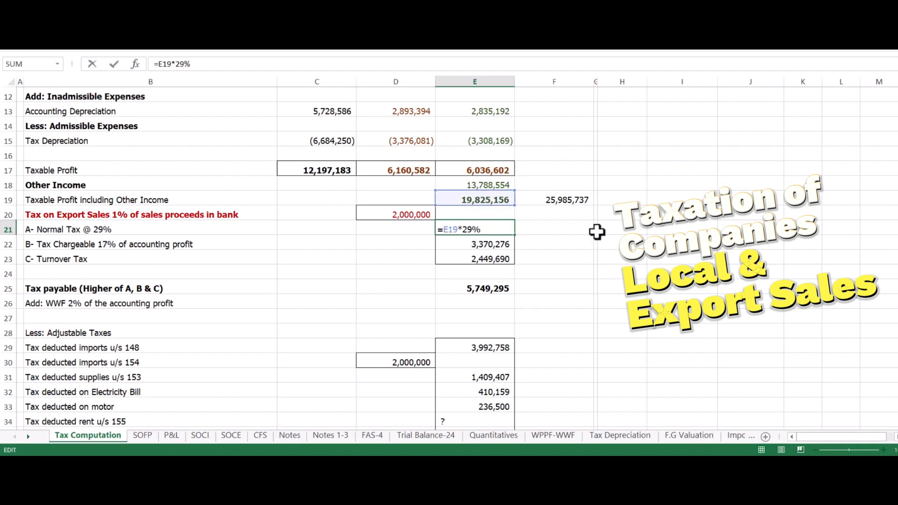
key("Escape")
- Inspect the formula for the tax chargeable at 17% of accounting profit in E22
key("Down")
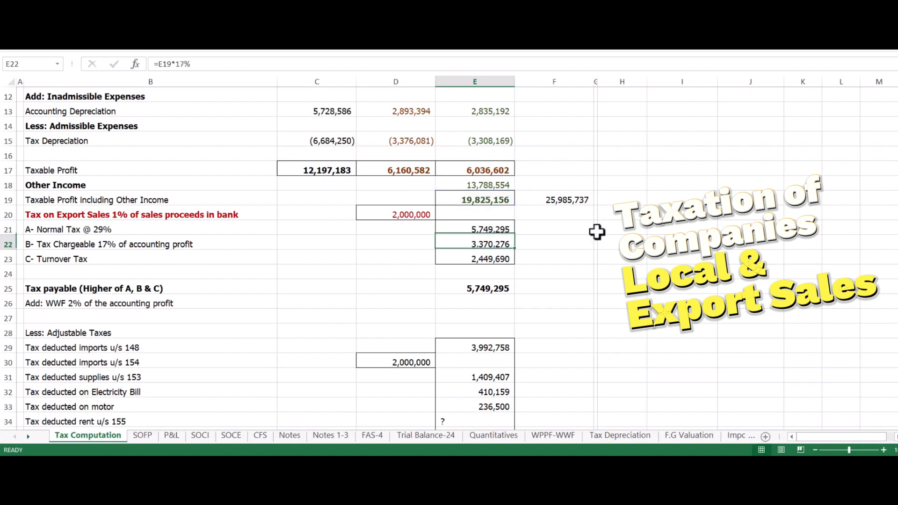
key("F2")
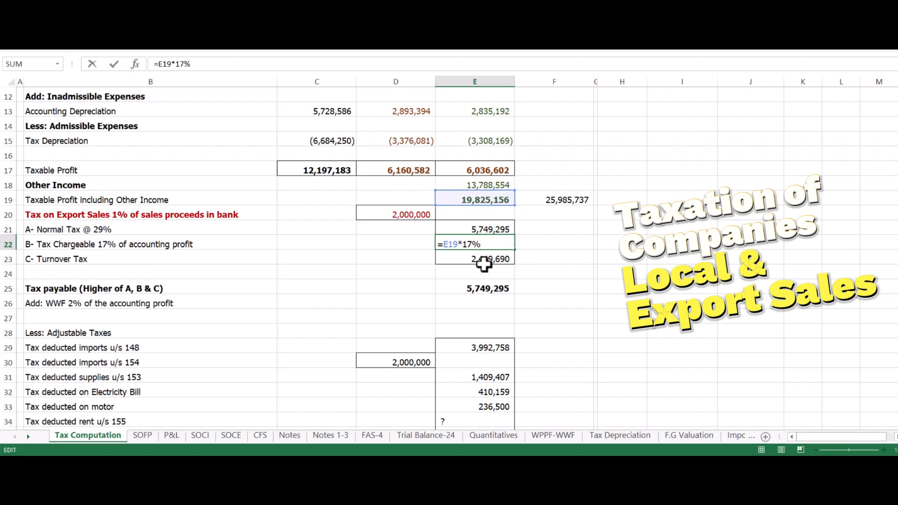
key("ctrl+Return")
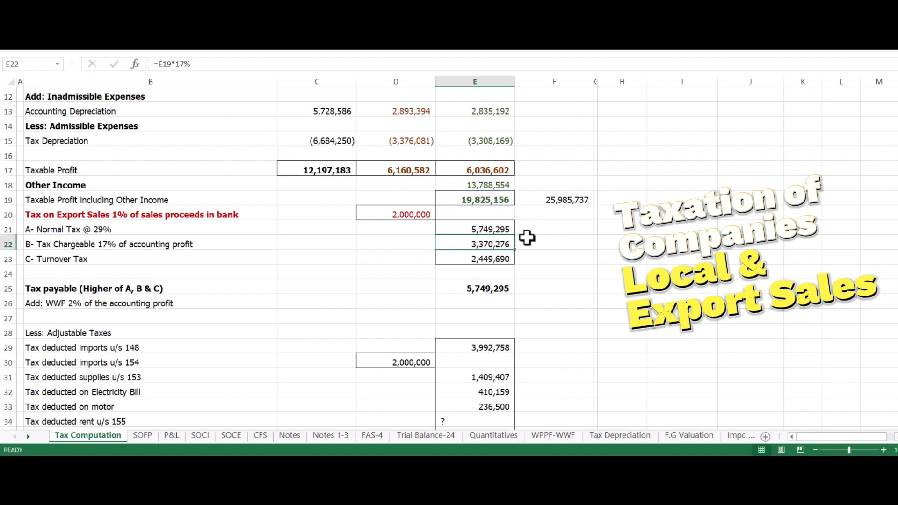
- Inspect the Turnover Tax formula in E23 and the tax payable reference in E25
key("Down")
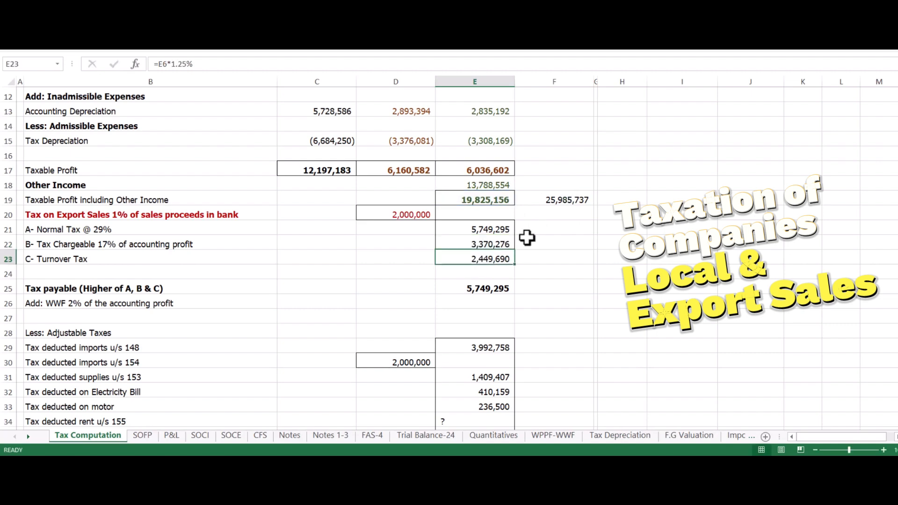
key("F2")
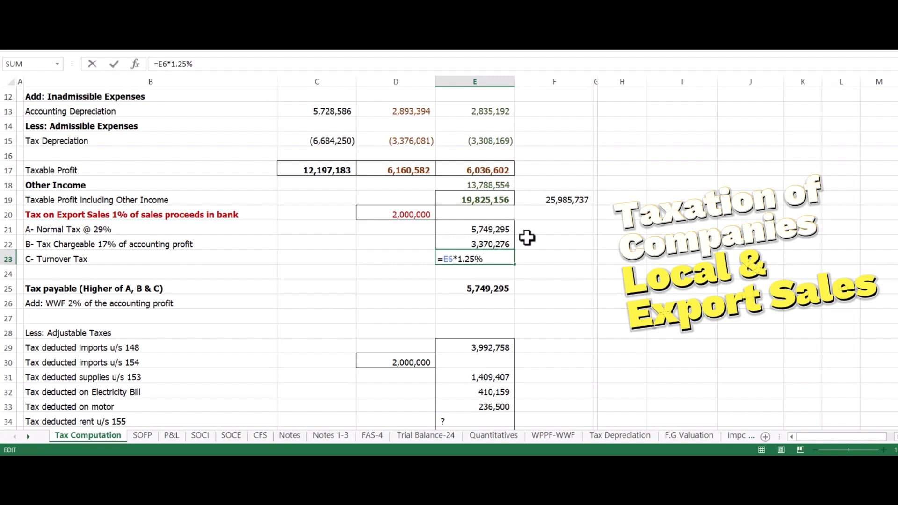
key("ctrl+Return")
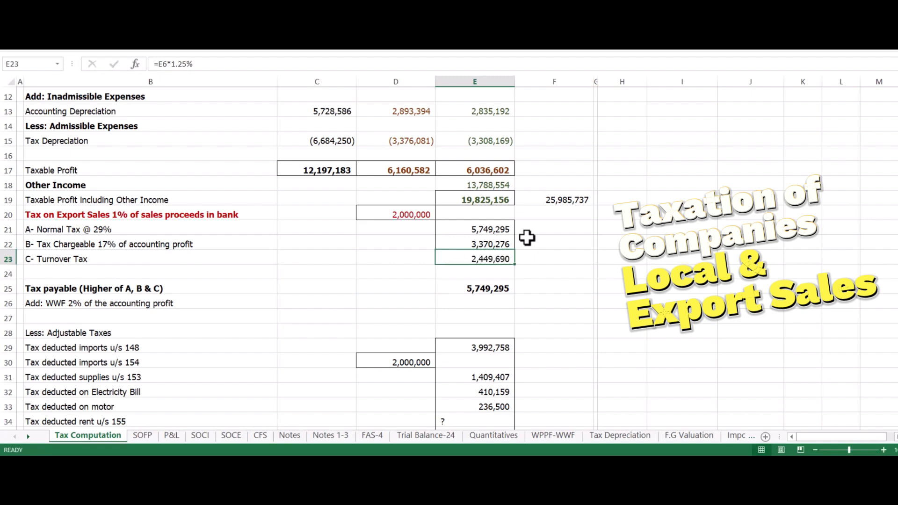
key("Down")
key("Down")
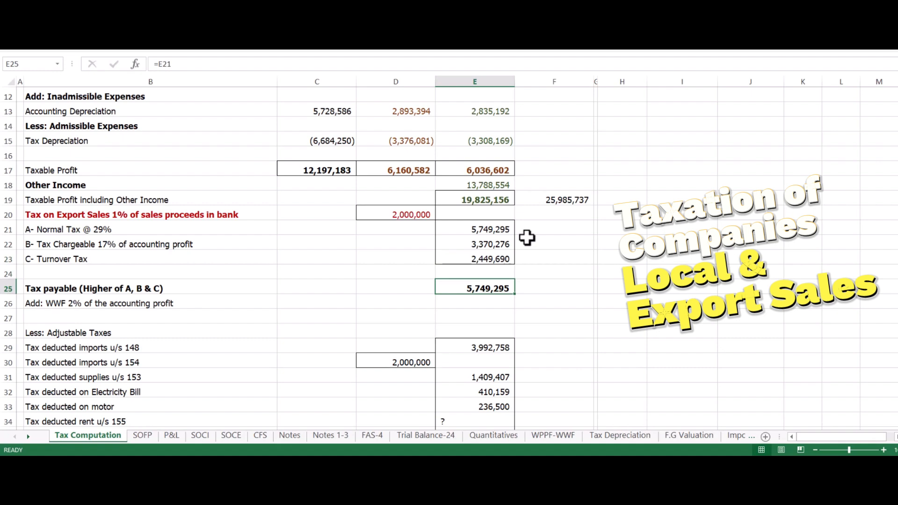
- Inspect the Tax payable/(Refundable) formula in E37 of the Tax Computation sheet
key("Down")
key("Down")
key("Down")
key("Down")
key("Down")
key("Down")
key("Down")
key("Down")
key("Down")
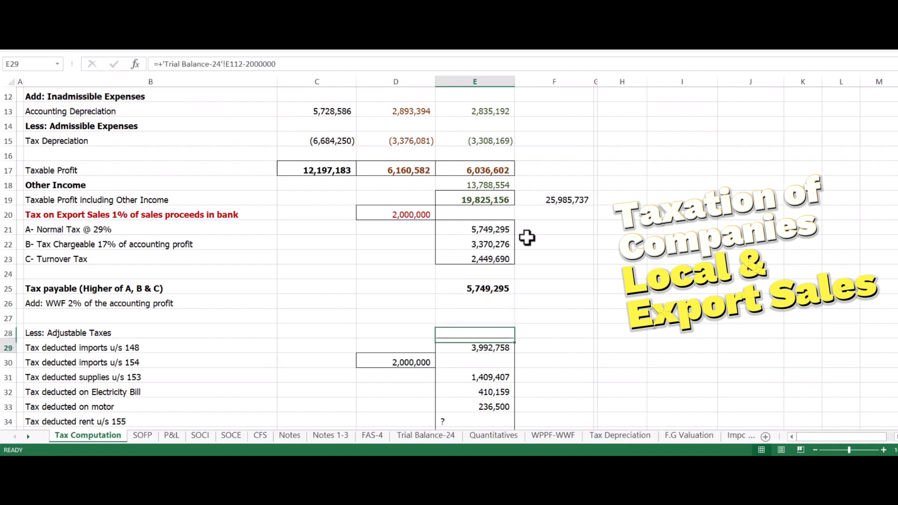
key("Down")
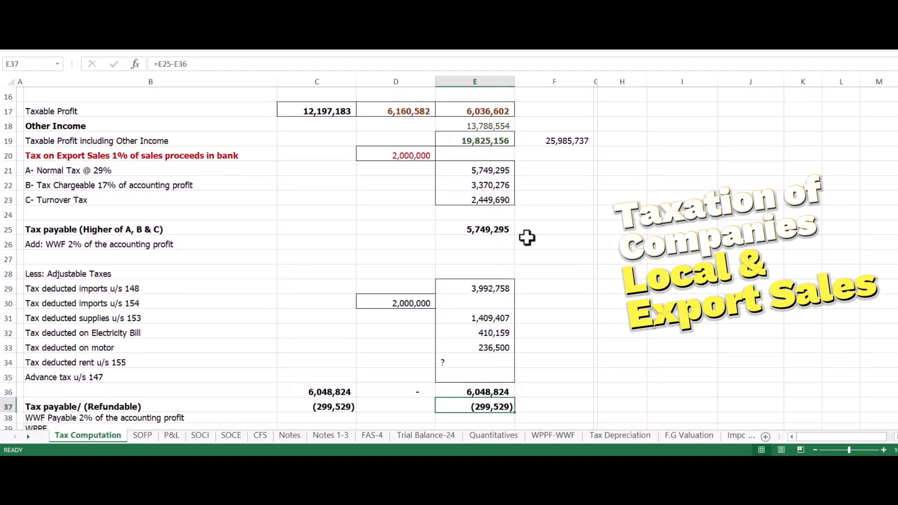
- Inspect the adjustable taxes in column E, from imports u/s 148 in E29 through supplies, electricity and motor to rent u/s 155 in E34
key("Up")
key("Up")
key("Up")
key("Up")
key("Up")
key("Up")
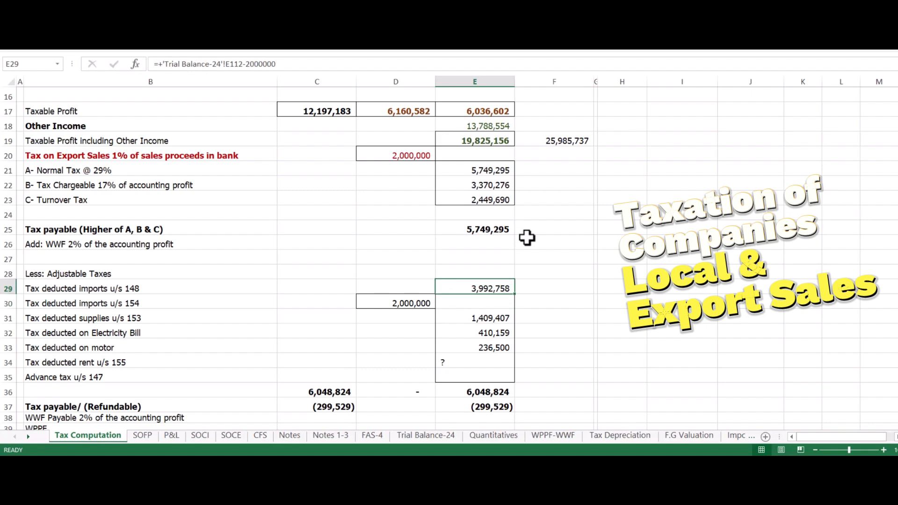
key("Down")
key("Down")
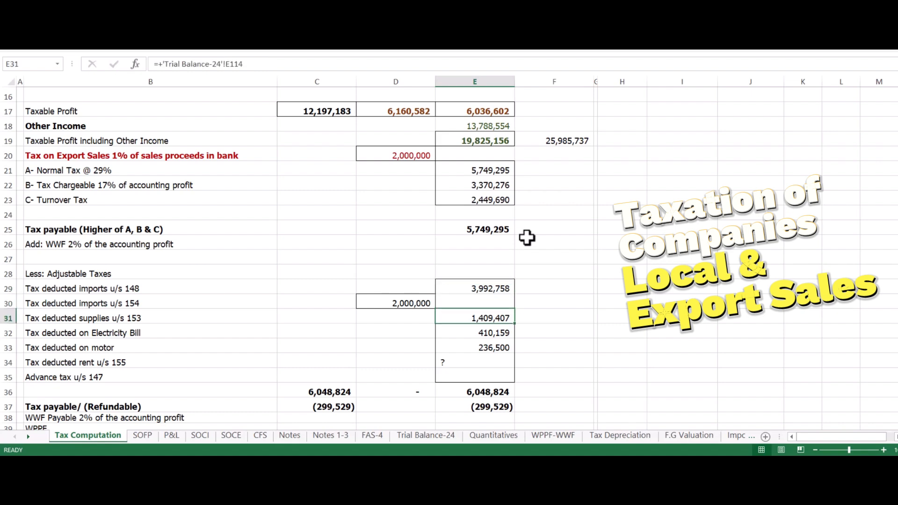
key("Down")
key("Down")
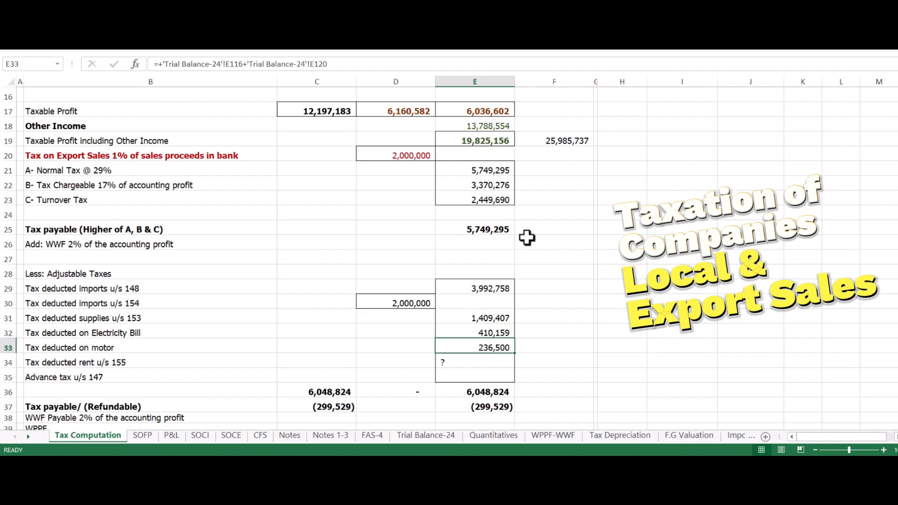
key("Down")
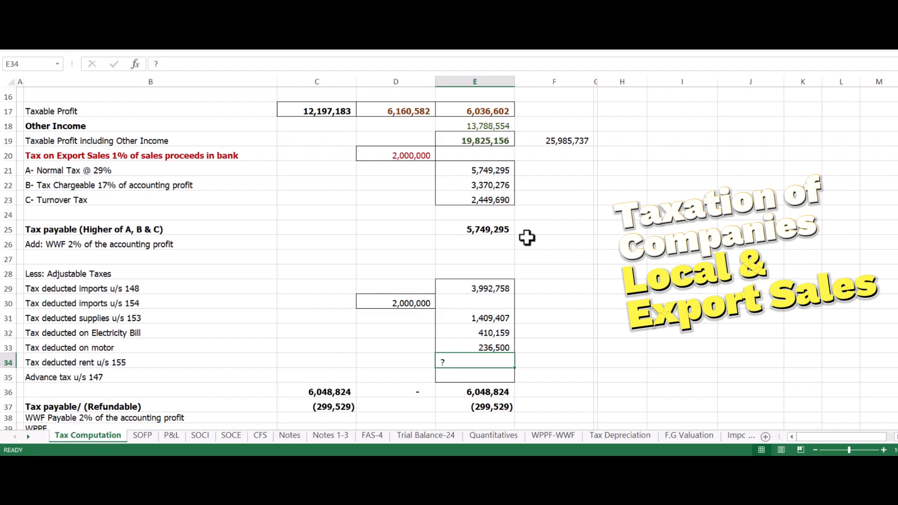
- Compare the adjustable tax totals in E36 and D36 with the Tax payable/(Refundable) formula in E37
key("Down")
key("Down")
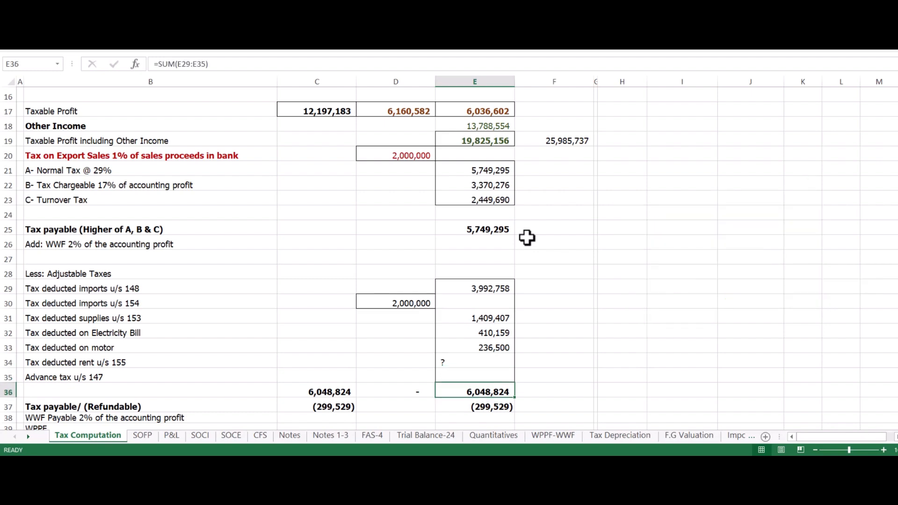
key("Down")
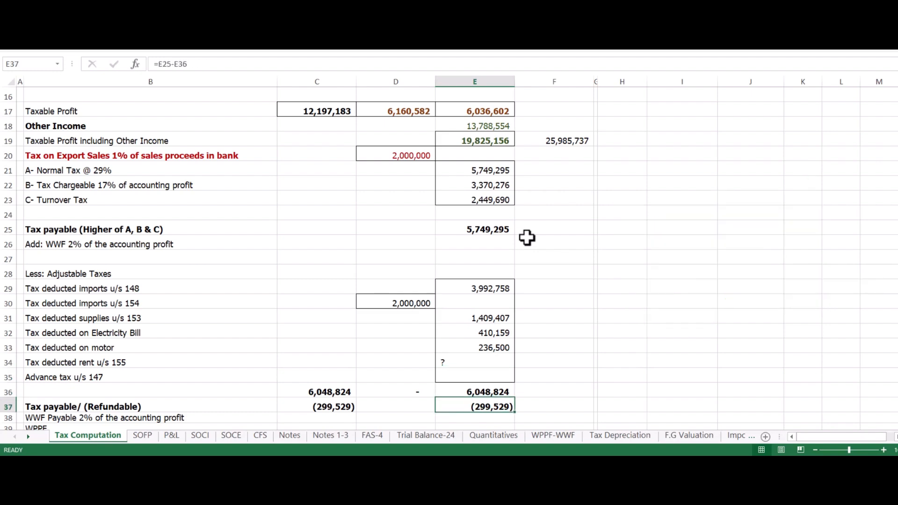
key("Left")
key("Up")
key("Up")
key("Down")
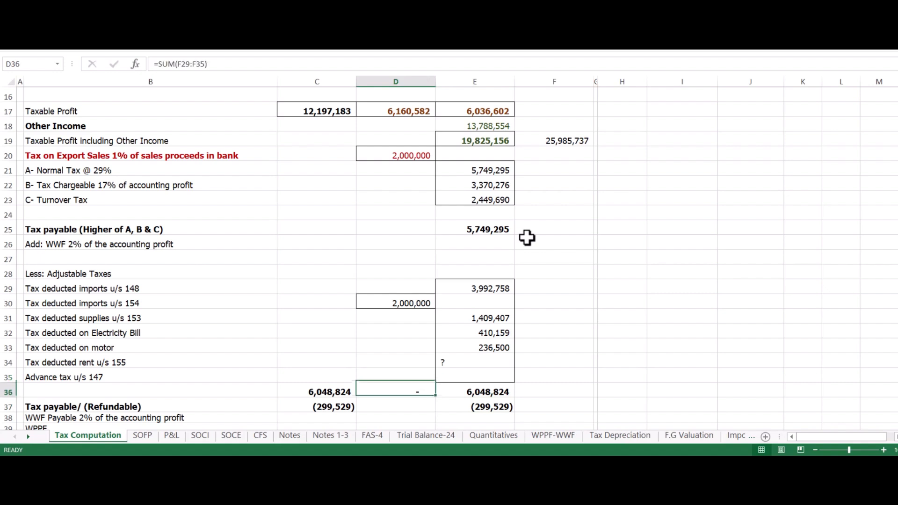
key("Down")
key("Right")
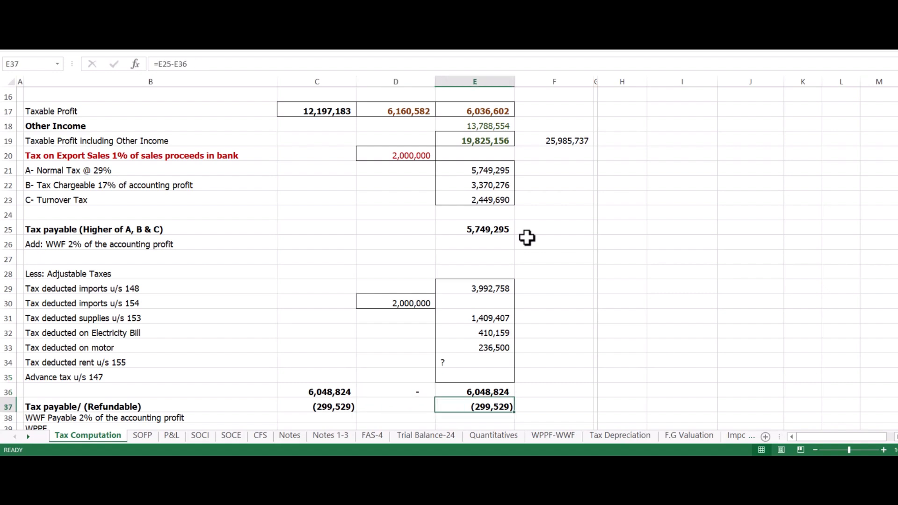
key("Up")
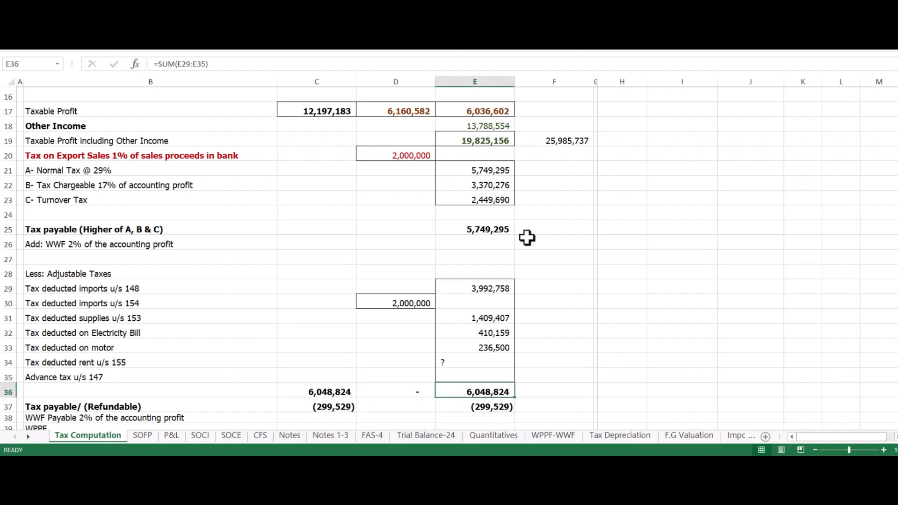
key("Down")
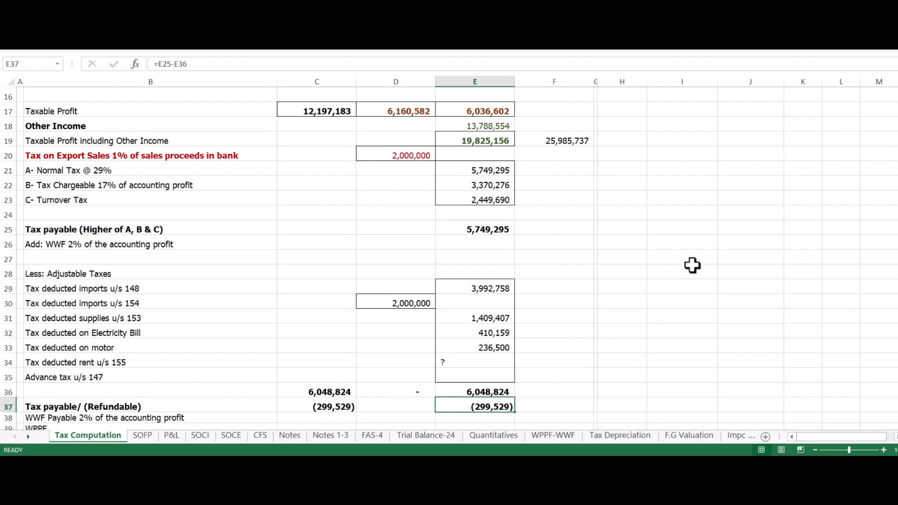
- Switch to the IRIS 2024 income return and examine revenue and cost of sales under Manufacturing / Trading Items
left_click(602, 468)
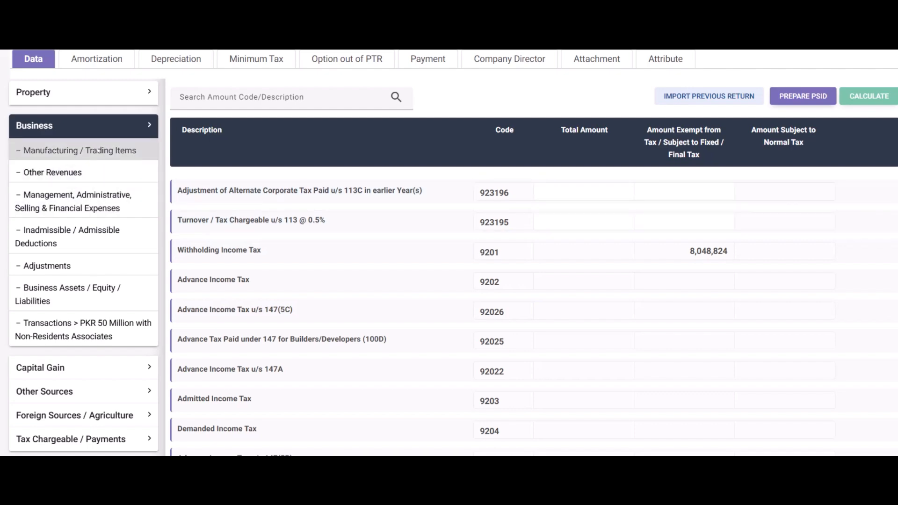
left_click(99, 150)
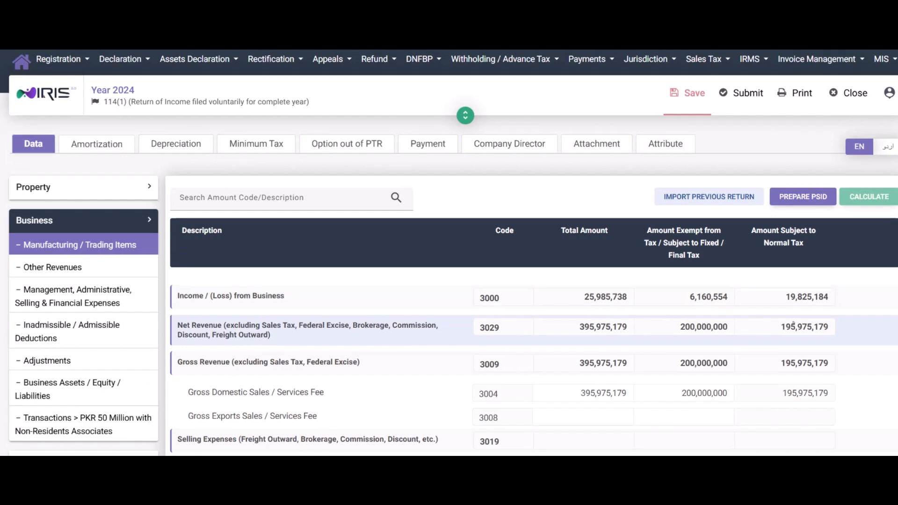
scroll(652, 330, "down", 5)
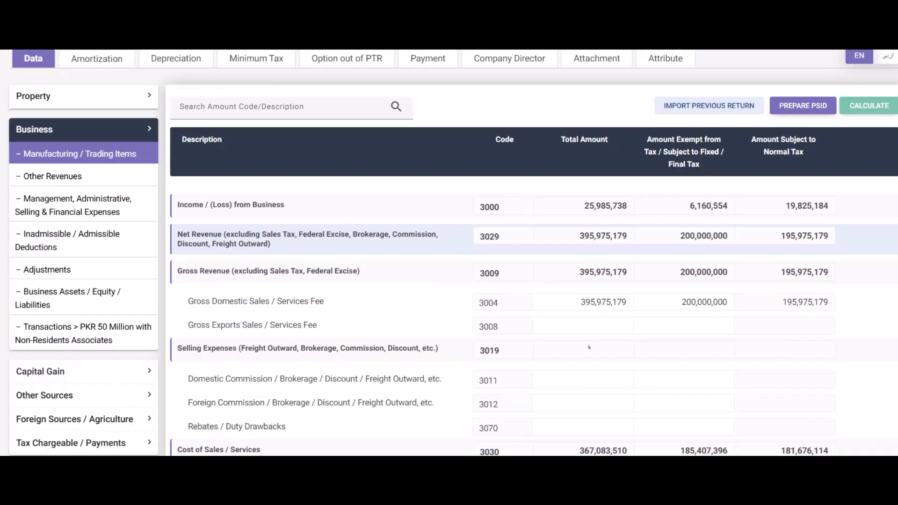
scroll(589, 347, "down", 3)
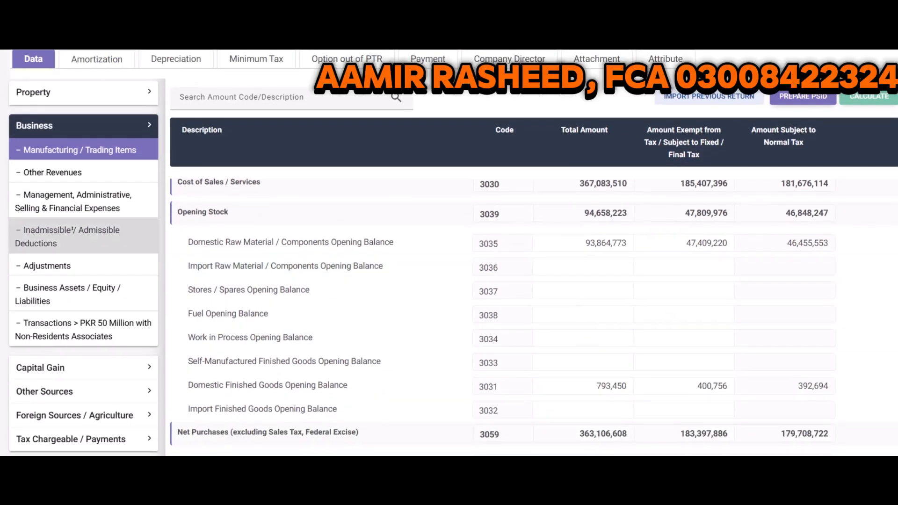
- Examine the Others row (code 3128) under Other Revenues, including its exempt/final tax and normal tax amounts
left_click(71, 181)
scroll(412, 335, "up", 3)
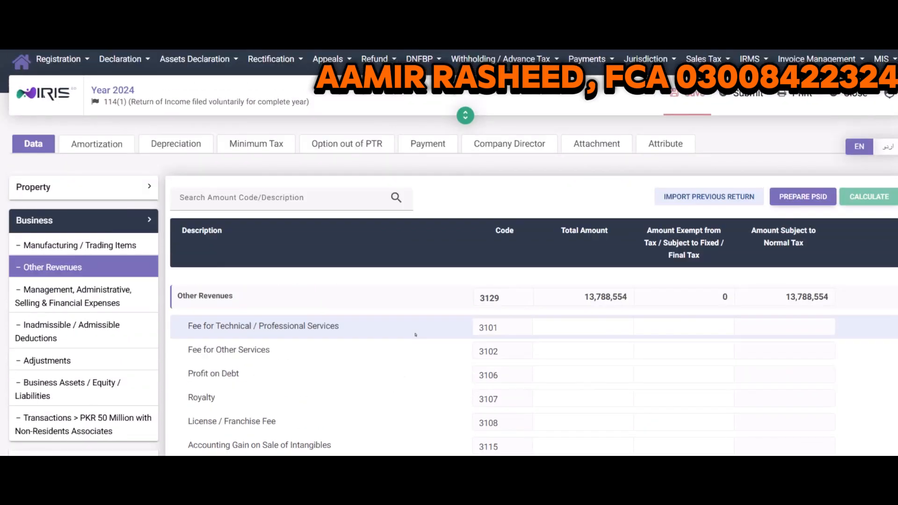
scroll(412, 334, "down", 3)
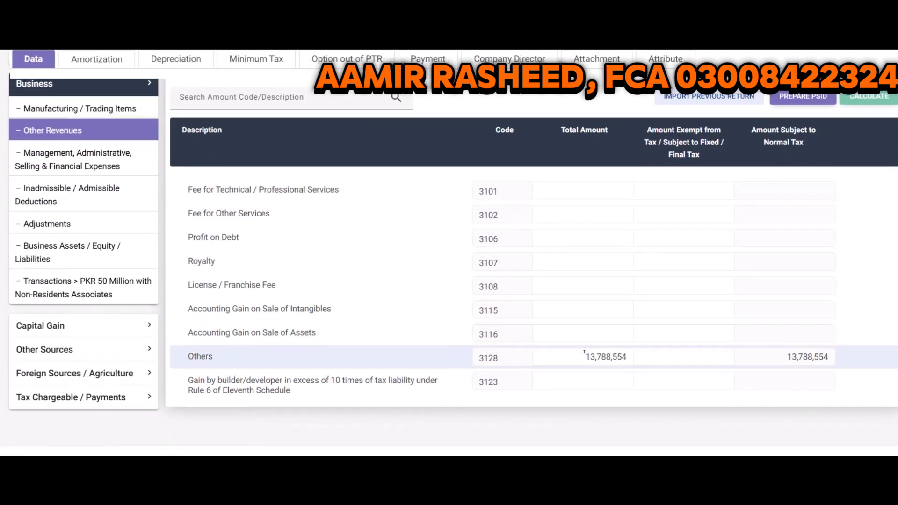
left_click(689, 358)
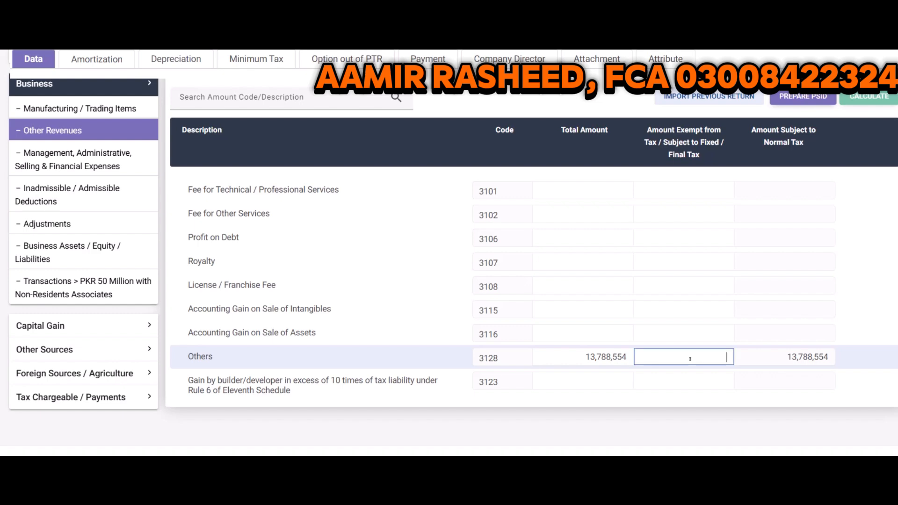
left_click(793, 354)
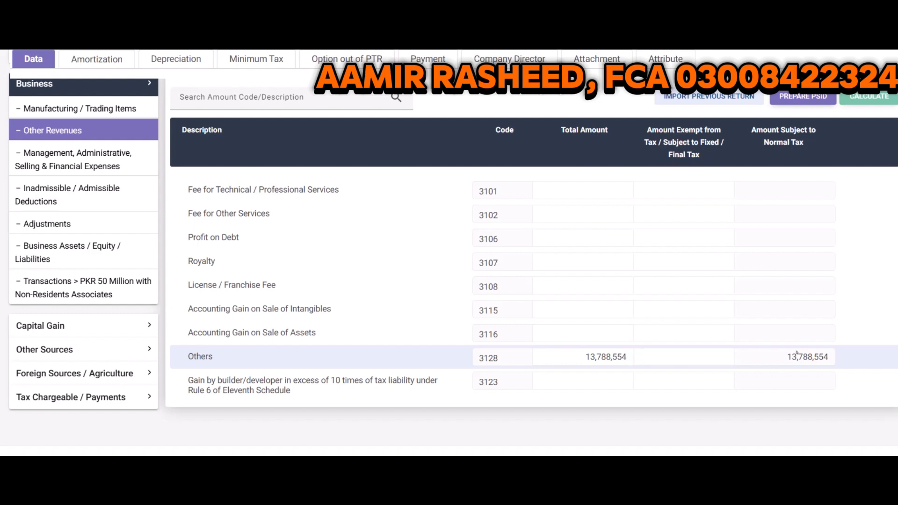
- Examine how the Management, Administrative, Selling & Financial Expenses are split between final tax and normal tax
left_click(111, 164)
scroll(438, 332, "down", 5)
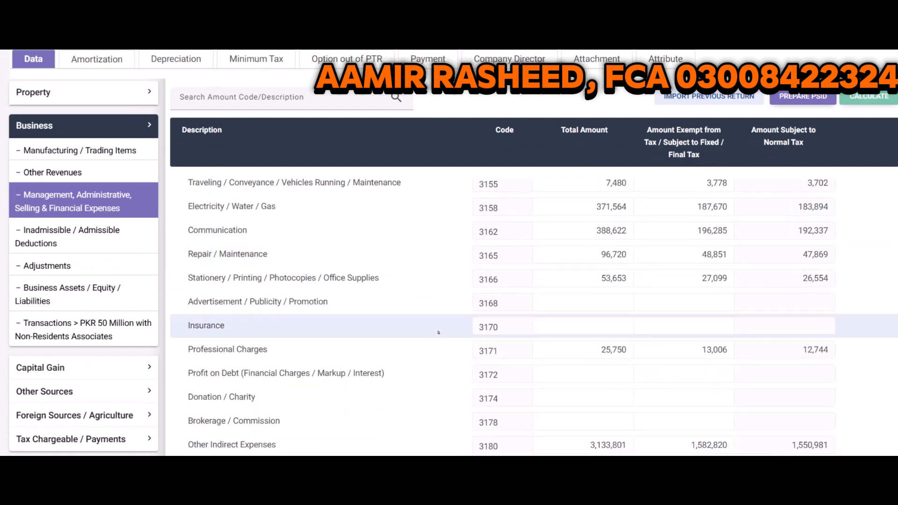
scroll(439, 332, "up", 5)
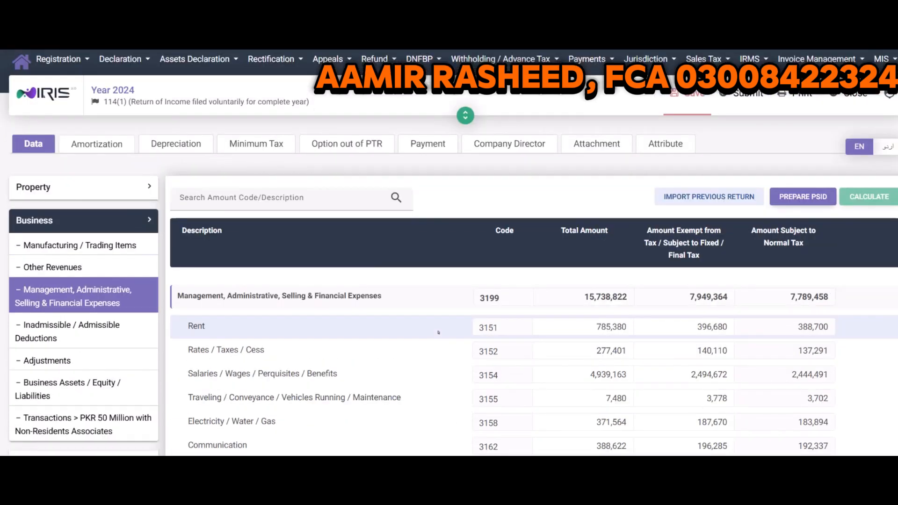
scroll(438, 332, "down", 3)
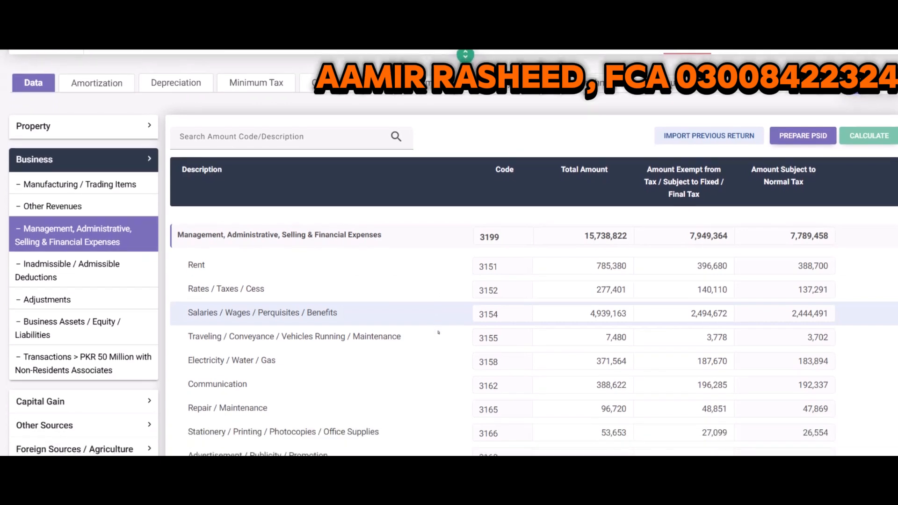
scroll(438, 332, "down", 1)
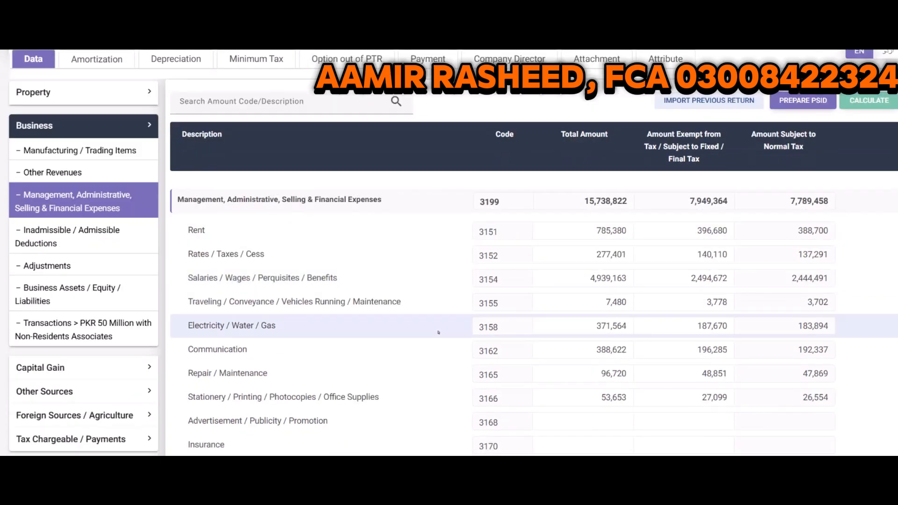
- Examine the return's Depreciation schedule, from buildings and plant through motor vehicles
left_click(192, 60)
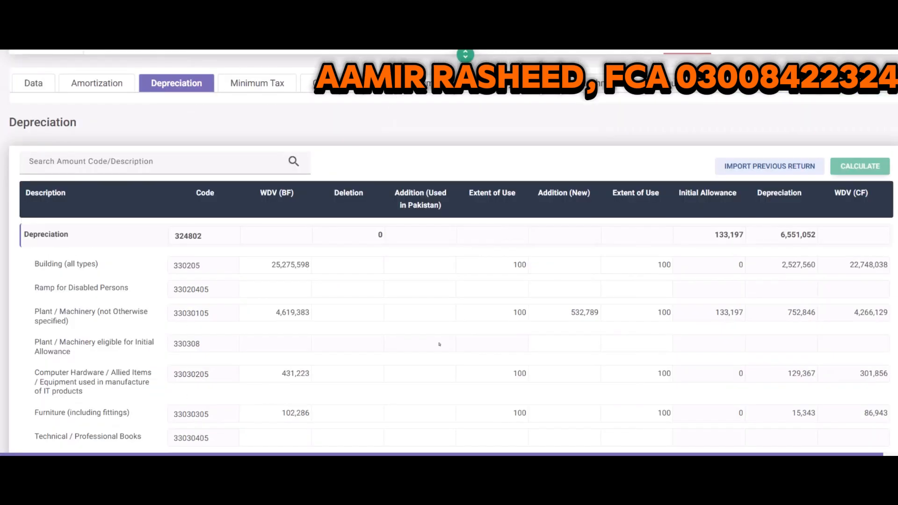
scroll(439, 344, "down", 4)
scroll(439, 344, "down", 2)
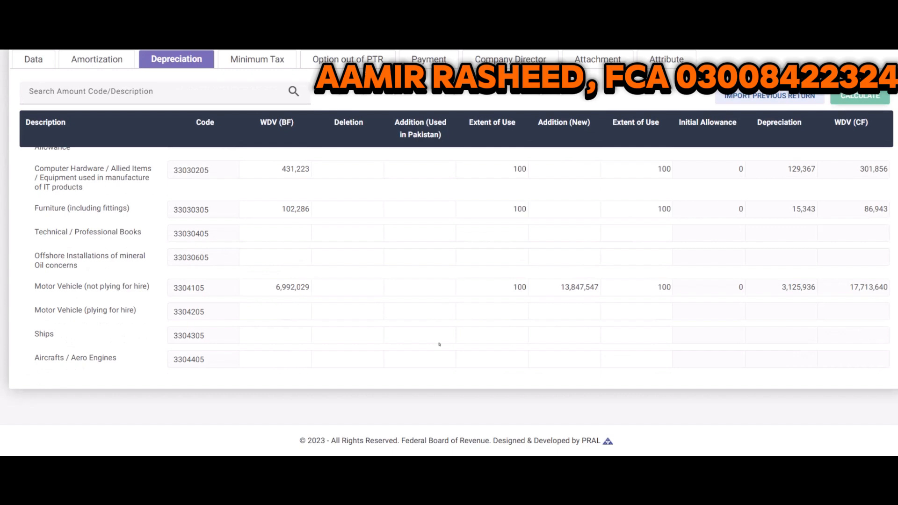
scroll(439, 344, "up", 7)
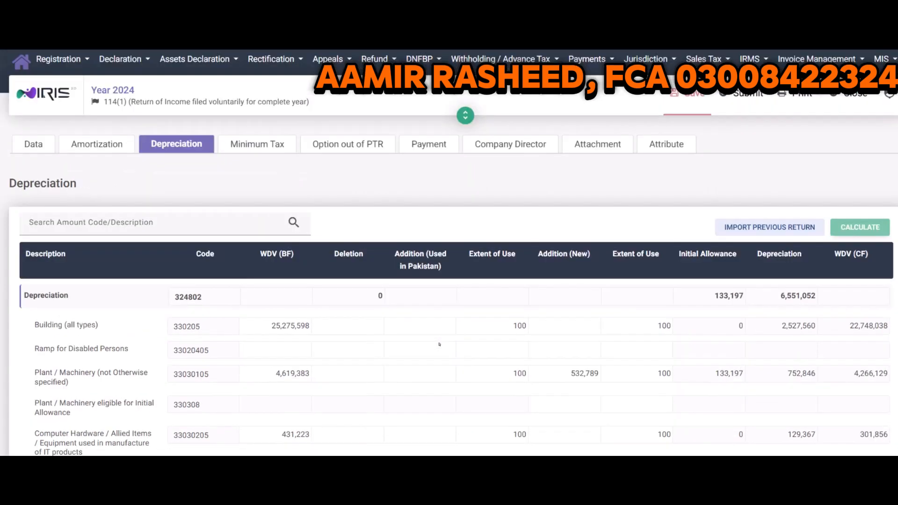
scroll(439, 344, "down", 4)
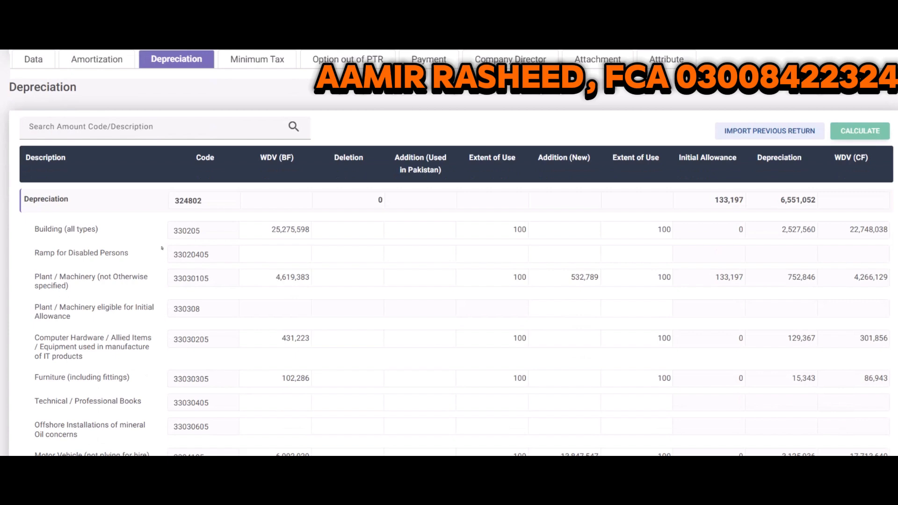
- Examine the accounting depreciation add-back and the tax depreciation split under the Business data's Inadmissible / Admissible Deductions
left_click(41, 60)
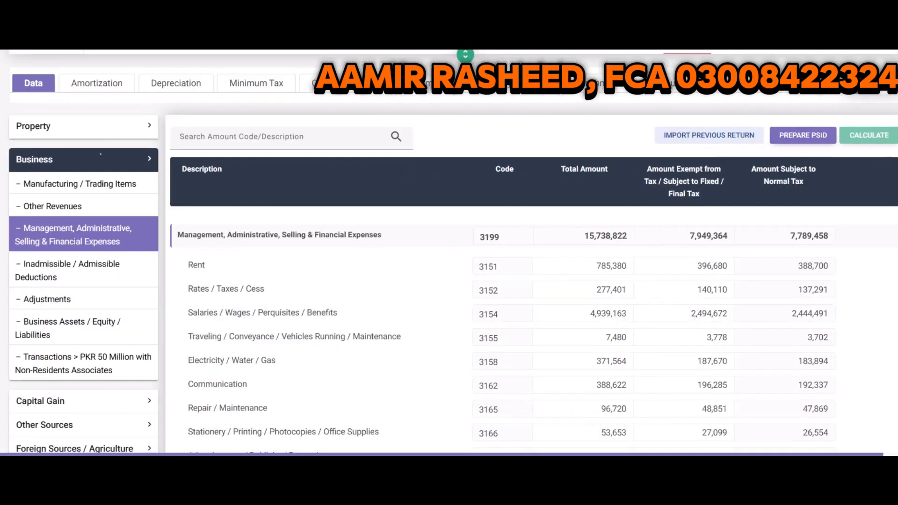
left_click(100, 276)
scroll(425, 351, "down", 5)
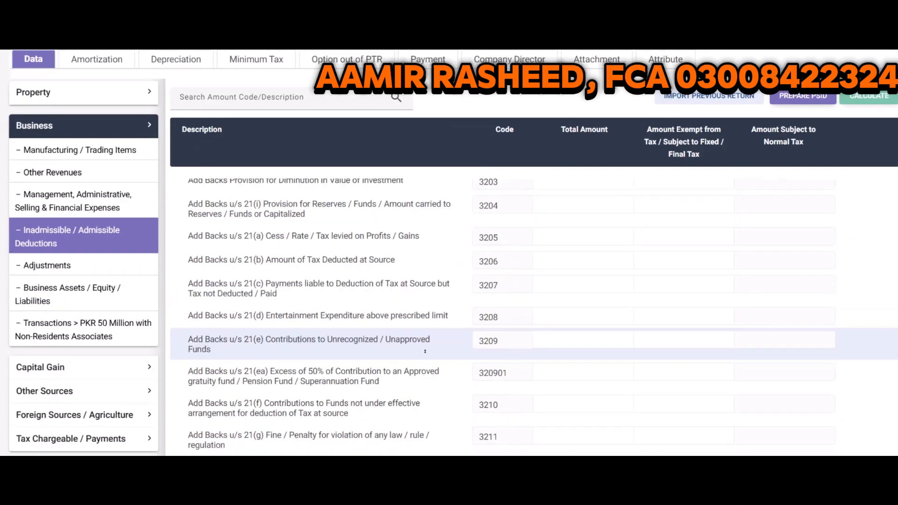
scroll(424, 351, "down", 12)
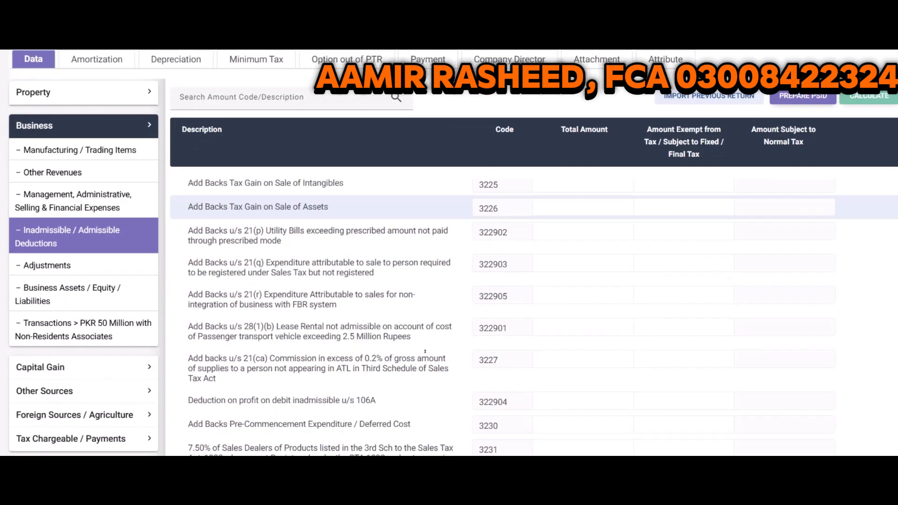
scroll(424, 351, "down", 3)
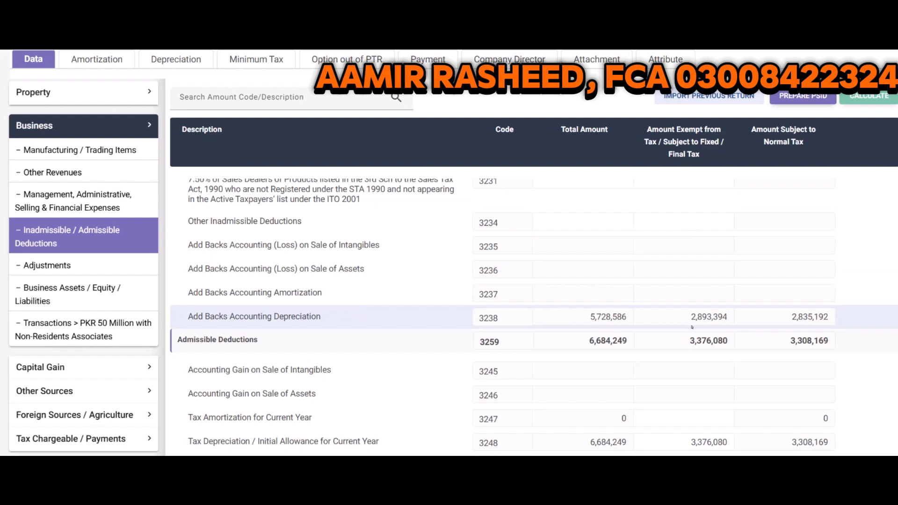
scroll(692, 327, "down", 5)
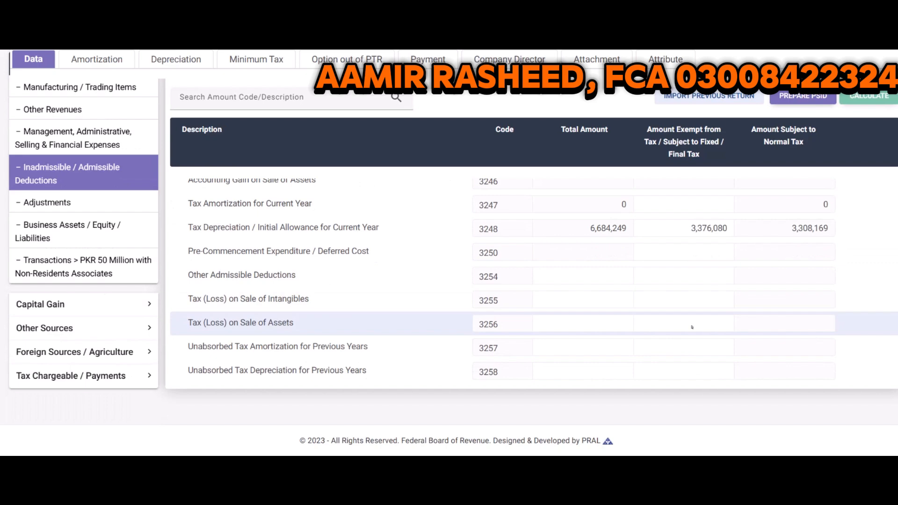
scroll(358, 280, "up", 5)
scroll(359, 280, "up", 8)
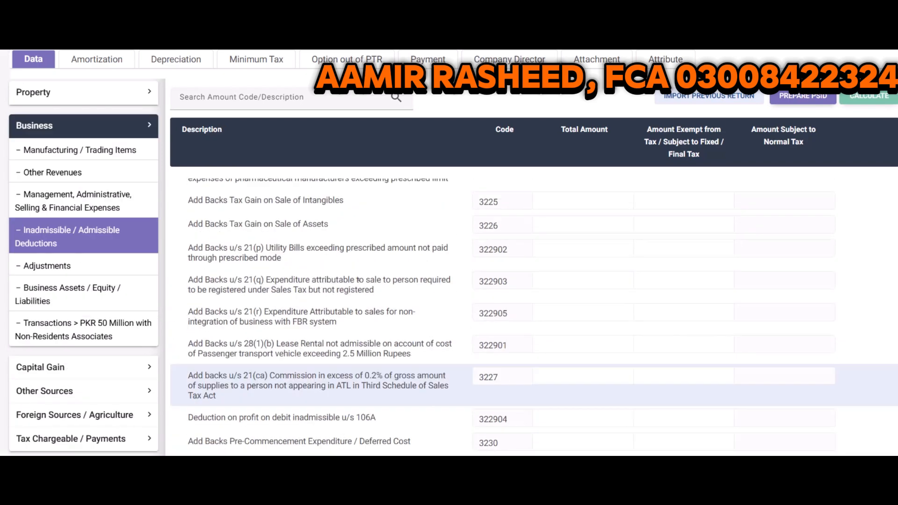
left_click(114, 225)
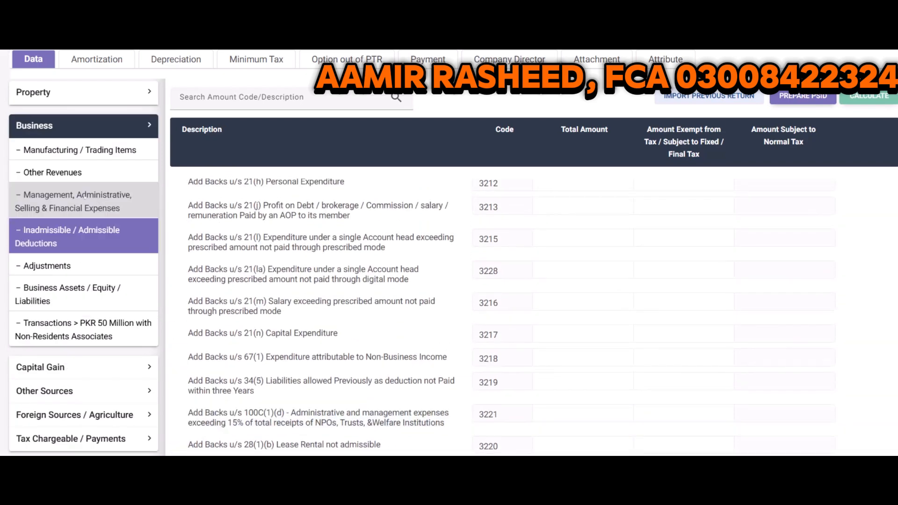
- Compare Accounting Profit / (Loss) (code 3200) under Management, Administrative, Selling & Financial Expenses with the accounting profit in the Excel Tax Computation sheet
left_click(73, 201)
scroll(579, 301, "up", 2)
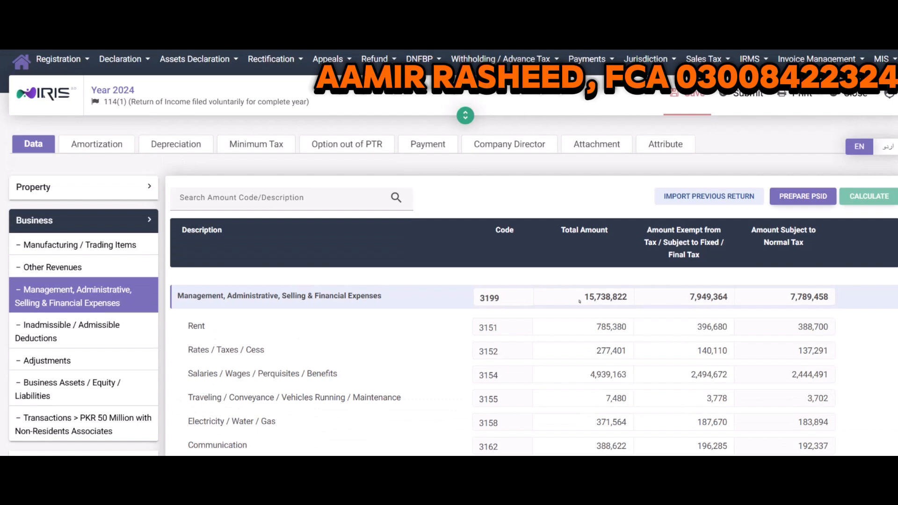
scroll(579, 302, "down", 12)
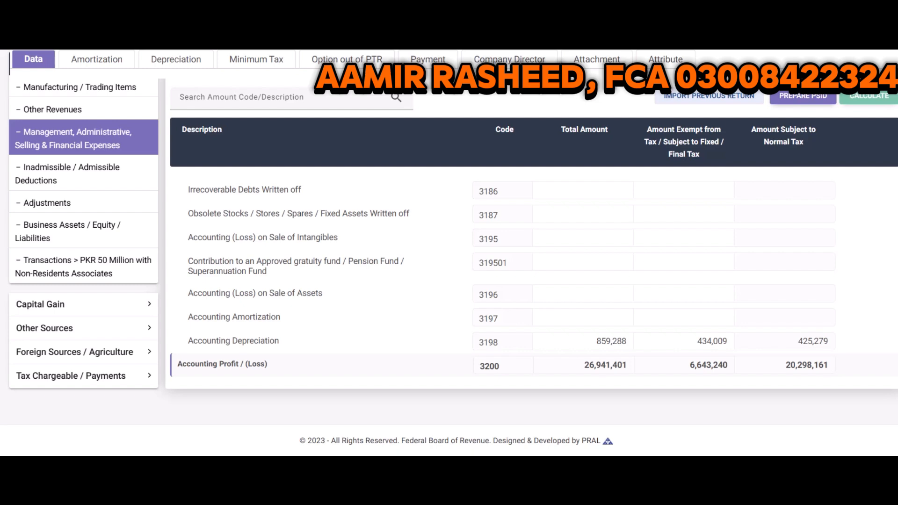
left_click(486, 468)
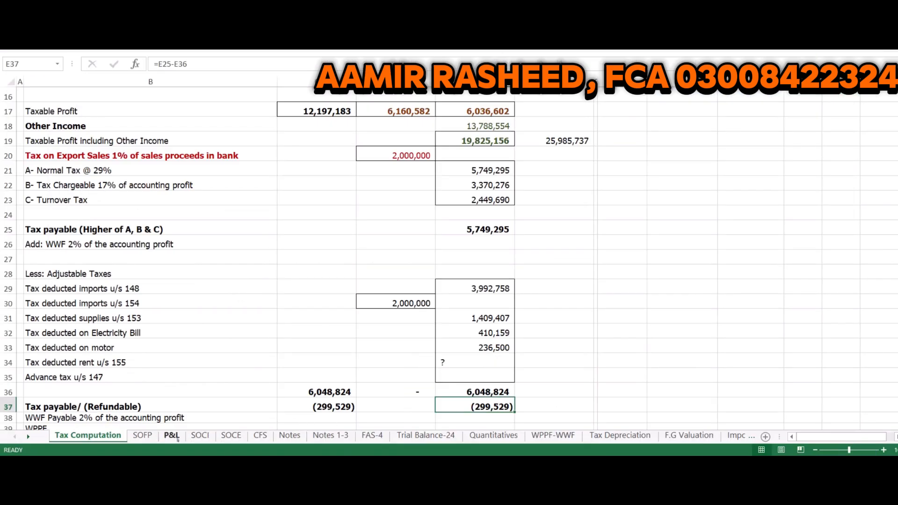
scroll(334, 319, "up", 2)
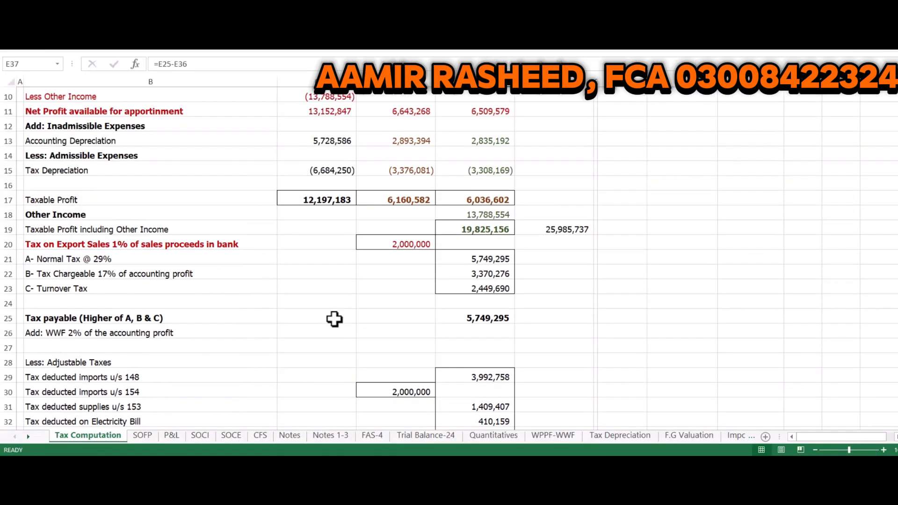
scroll(334, 319, "up", 1)
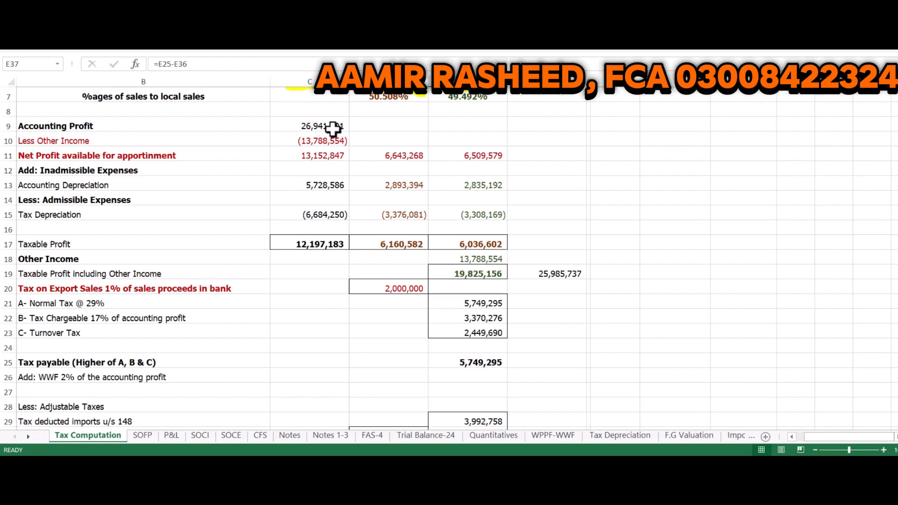
- In the IRIS return, examine the Adjustable Tax entries for imports, payment for goods, motor vehicle registration and the electricity bill
left_click(599, 467)
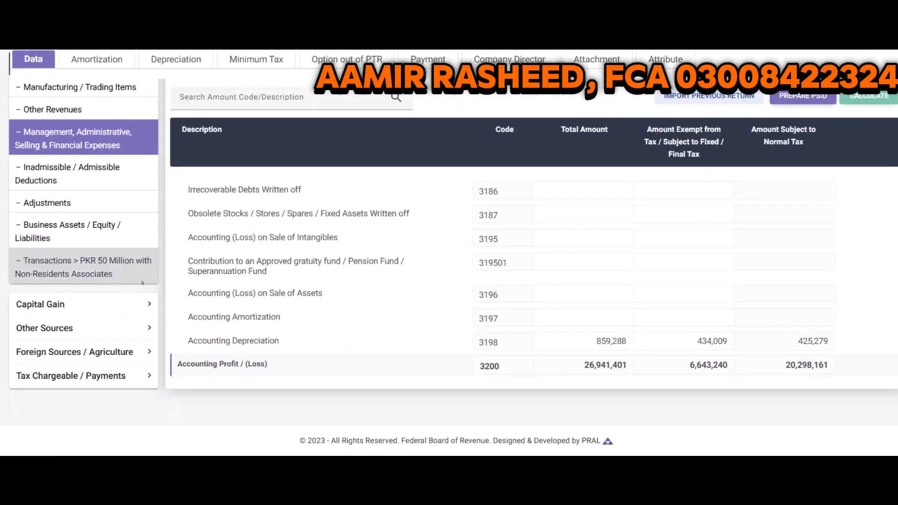
left_click(96, 363)
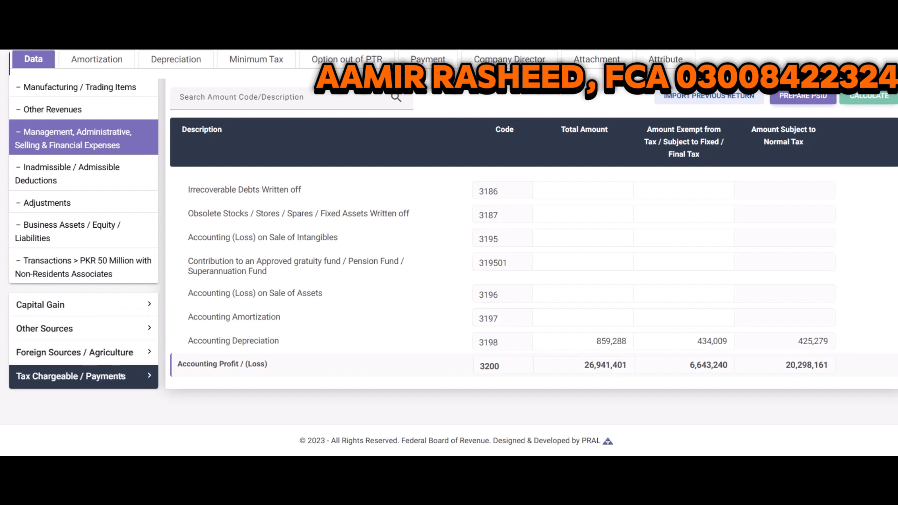
left_click(122, 376)
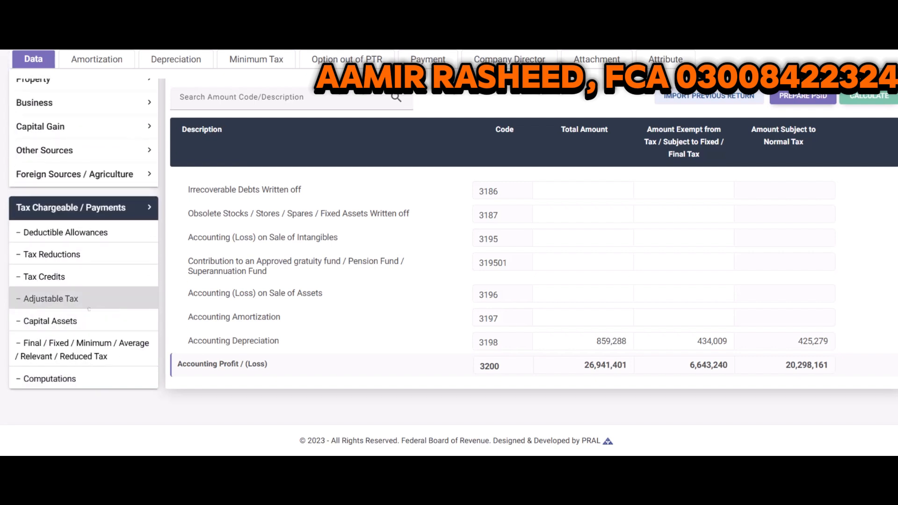
left_click(91, 302)
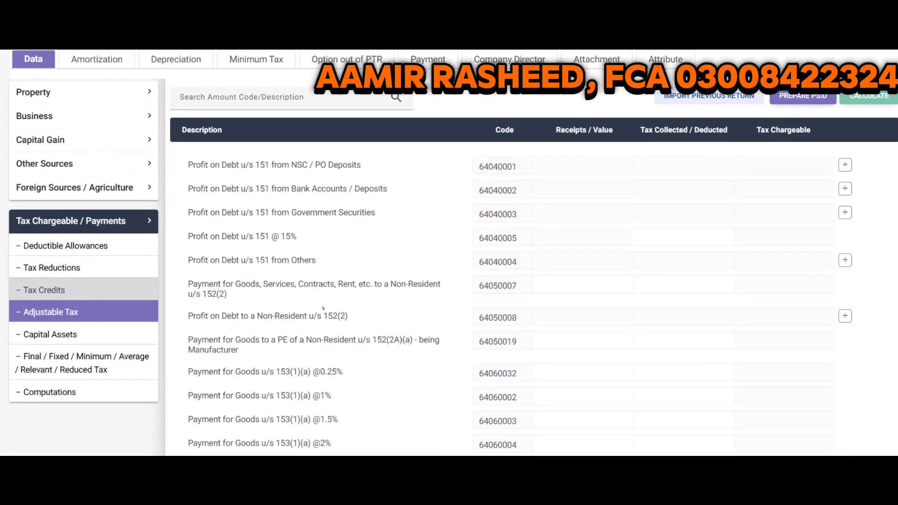
scroll(440, 319, "up", 5)
scroll(441, 319, "down", 2)
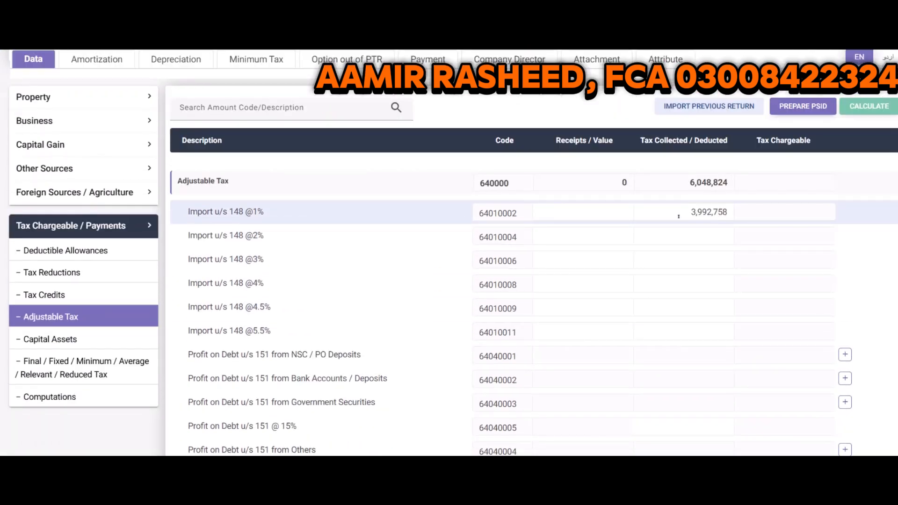
scroll(678, 216, "down", 8)
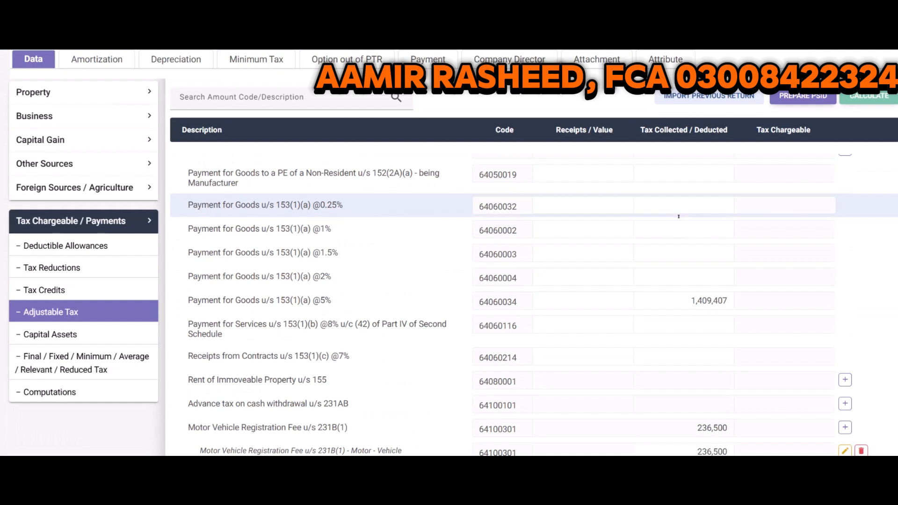
left_click(677, 299)
scroll(676, 300, "down", 3)
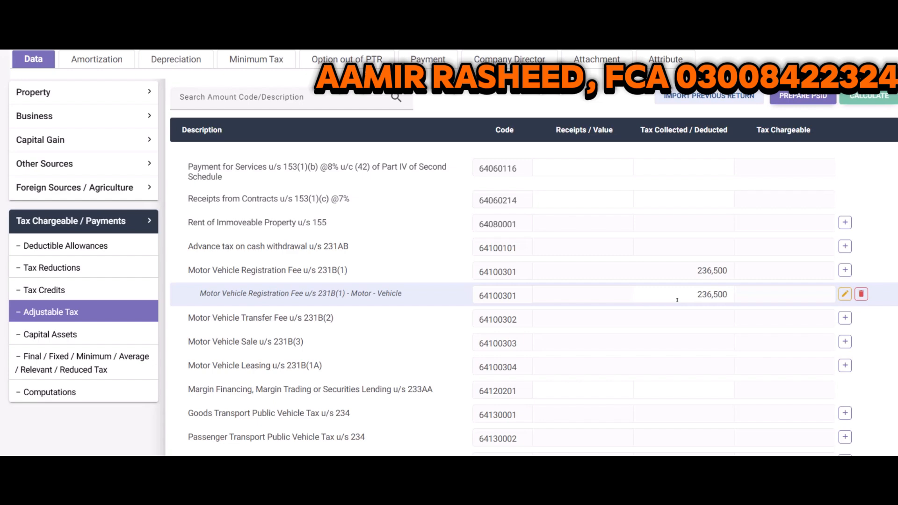
scroll(676, 299, "down", 3)
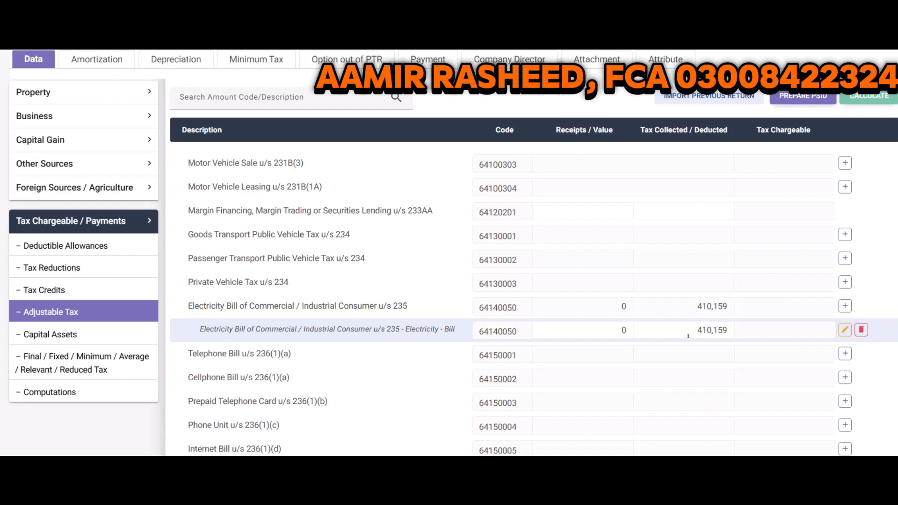
scroll(688, 335, "down", 8)
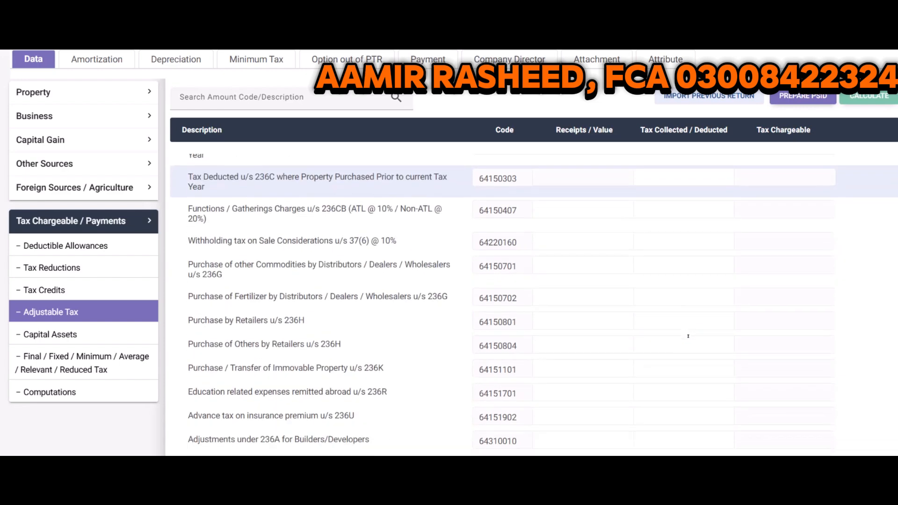
scroll(688, 336, "down", 5)
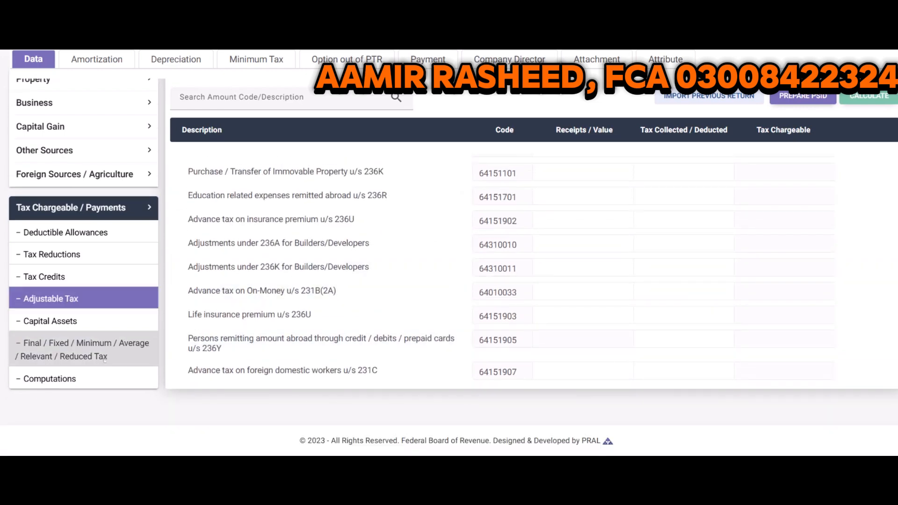
- Examine the Export Proceeds u/s 154(1) @1% row (code 64070054) under Final / Fixed / Minimum / Average / Relevant / Reduced Tax
left_click(105, 359)
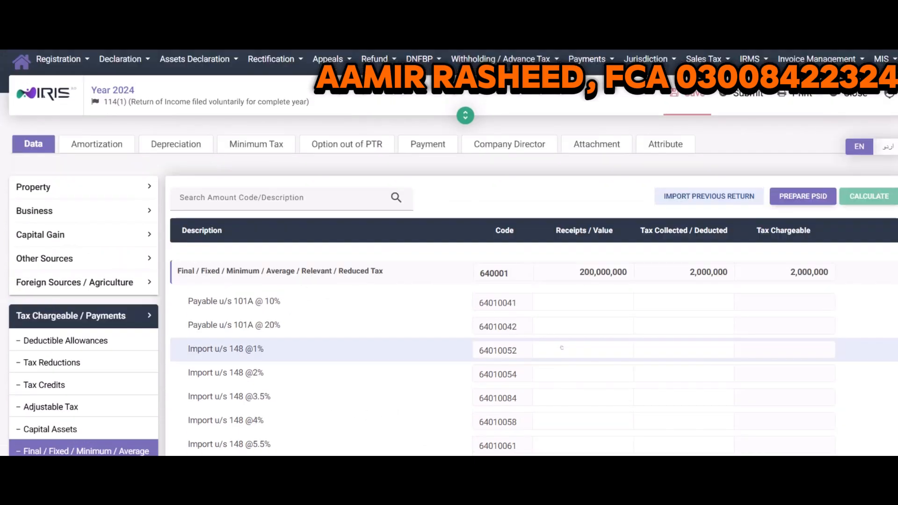
scroll(562, 348, "down", 15)
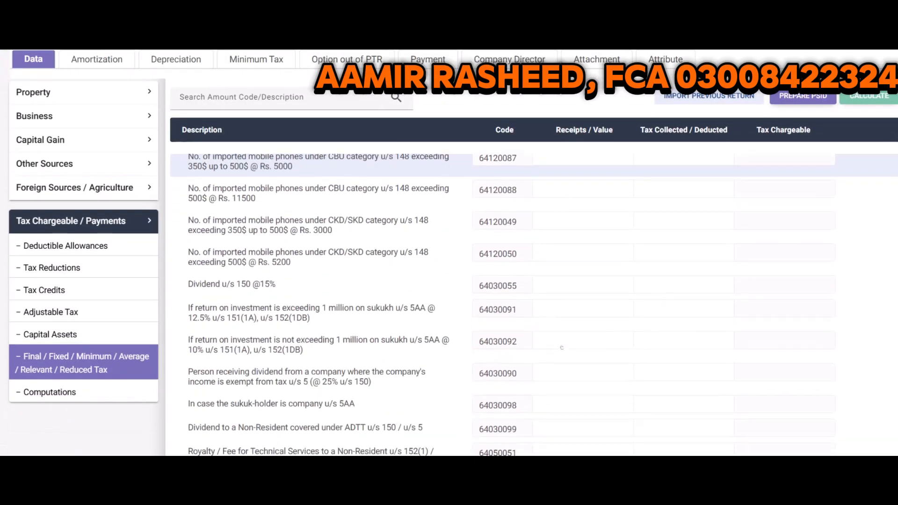
scroll(561, 348, "down", 15)
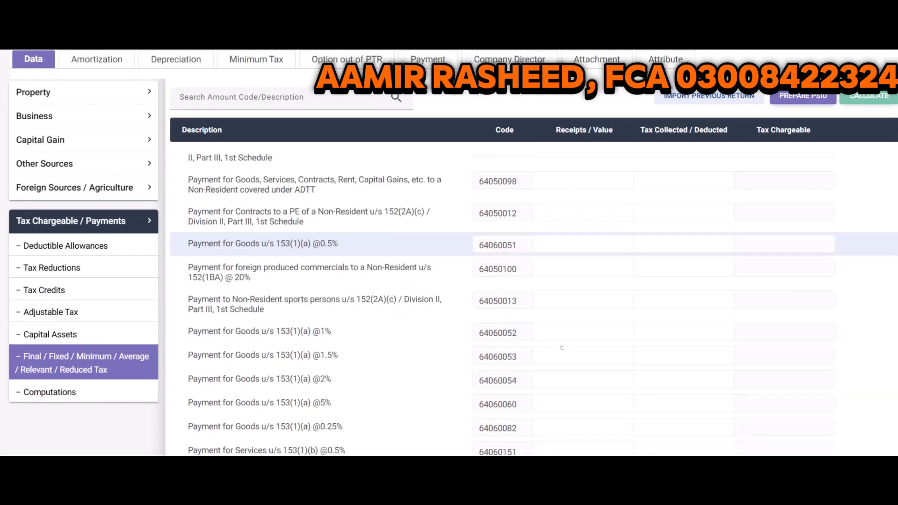
scroll(562, 347, "down", 5)
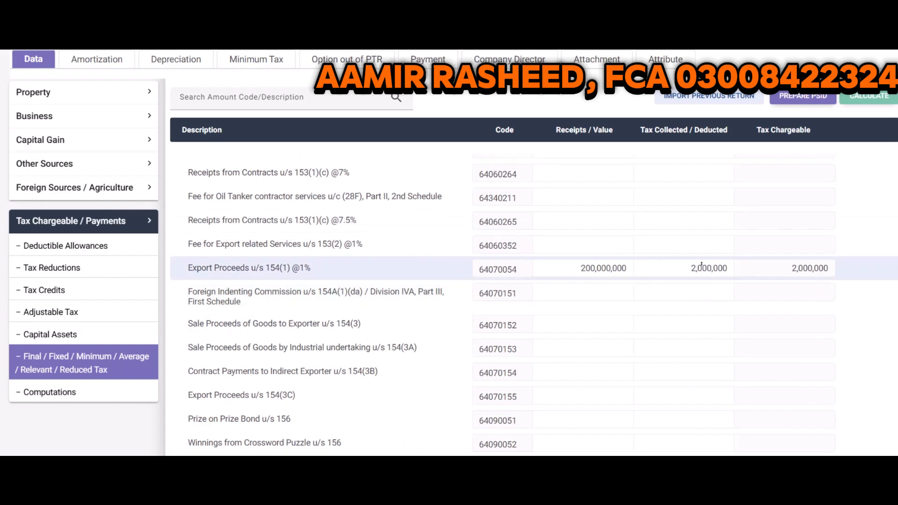
- Compare Income / (Loss) from Business in the return's Computations with the taxable profit including other income in the Excel Tax Computation sheet
left_click(100, 401)
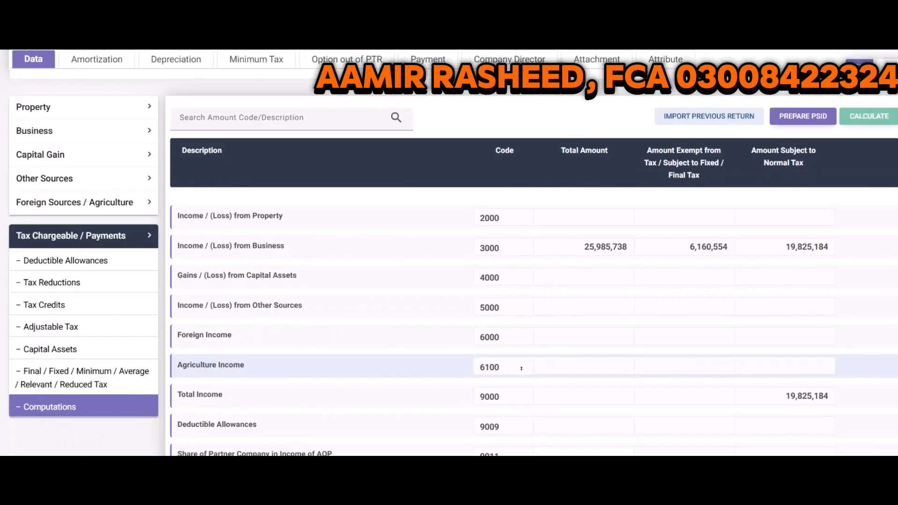
scroll(521, 369, "down", 1)
scroll(522, 369, "up", 1)
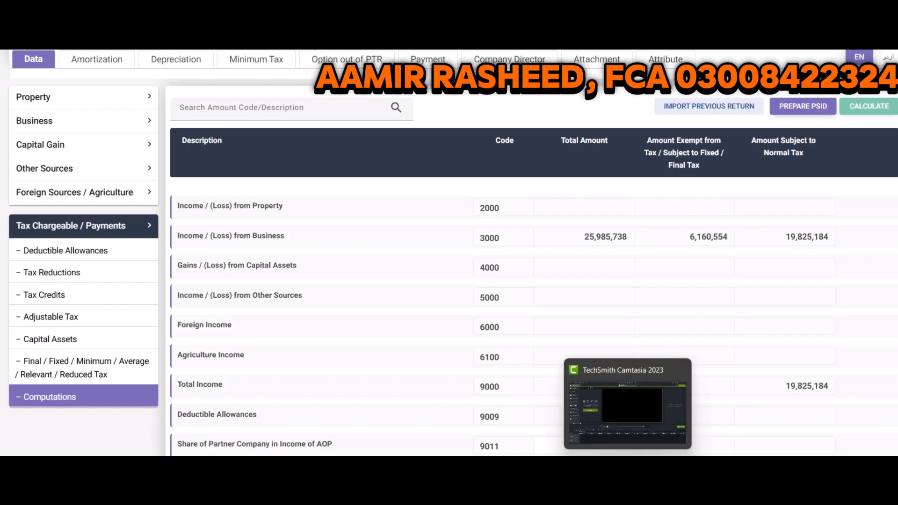
left_click(601, 466)
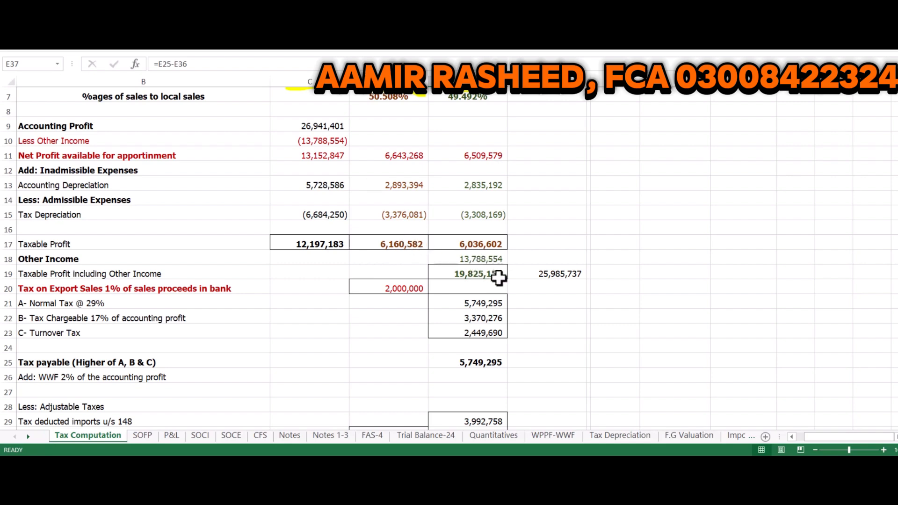
left_click(602, 467)
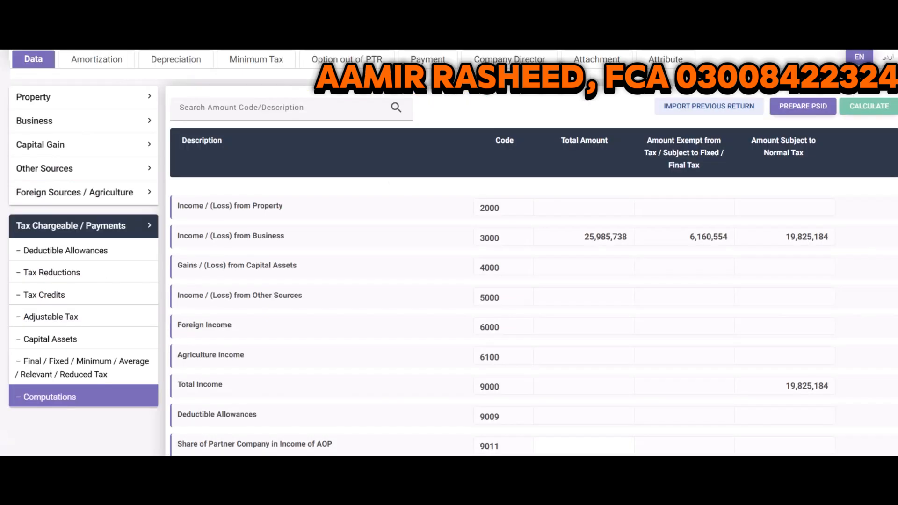
- Examine the IRIS Computations from Taxable Income and Tax Chargeable through Withholding Income Tax to Refundable Income Tax (code 9210)
scroll(578, 363, "down", 2)
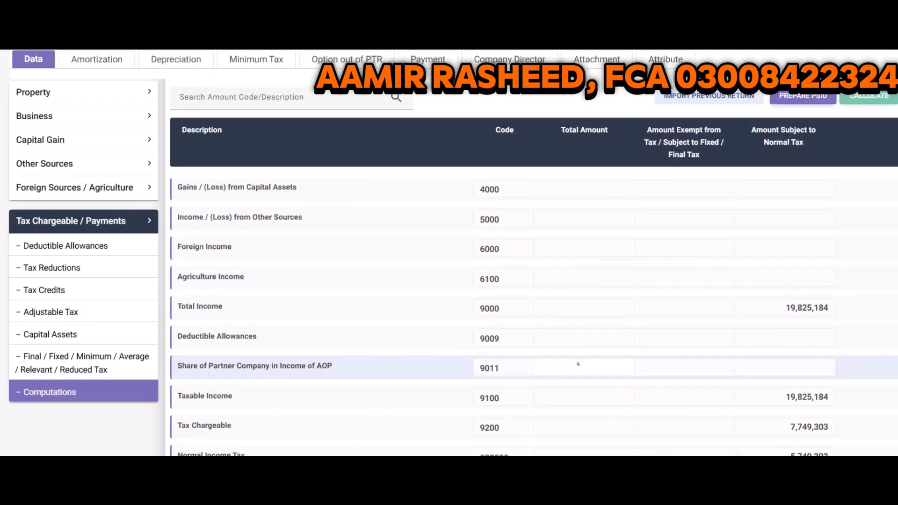
scroll(831, 335, "down", 2)
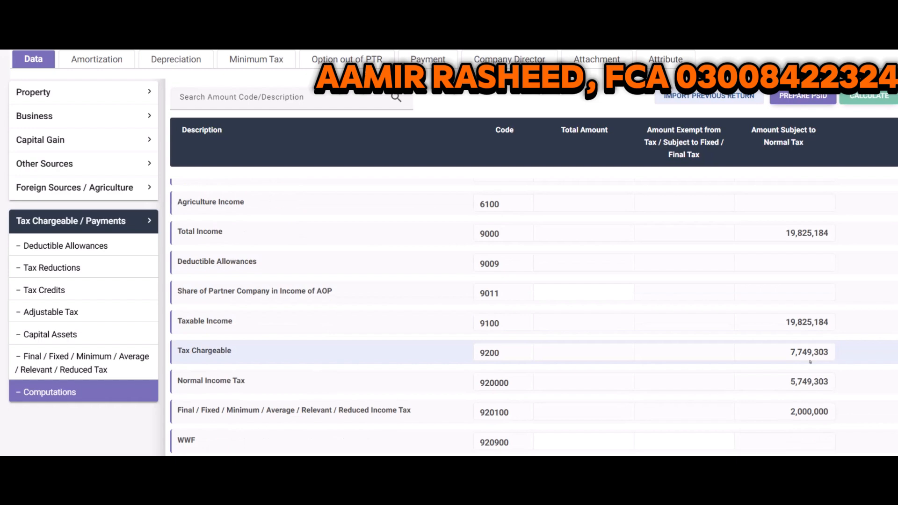
scroll(809, 362, "down", 1)
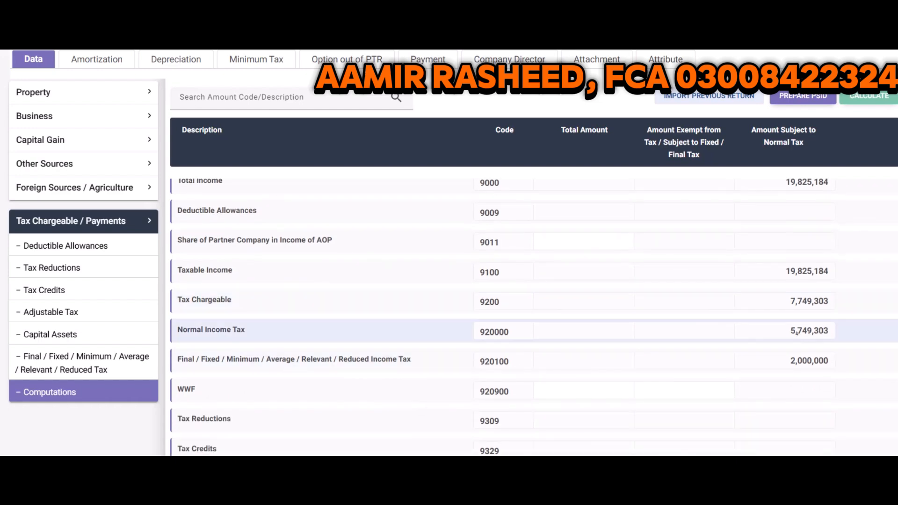
scroll(797, 333, "down", 1)
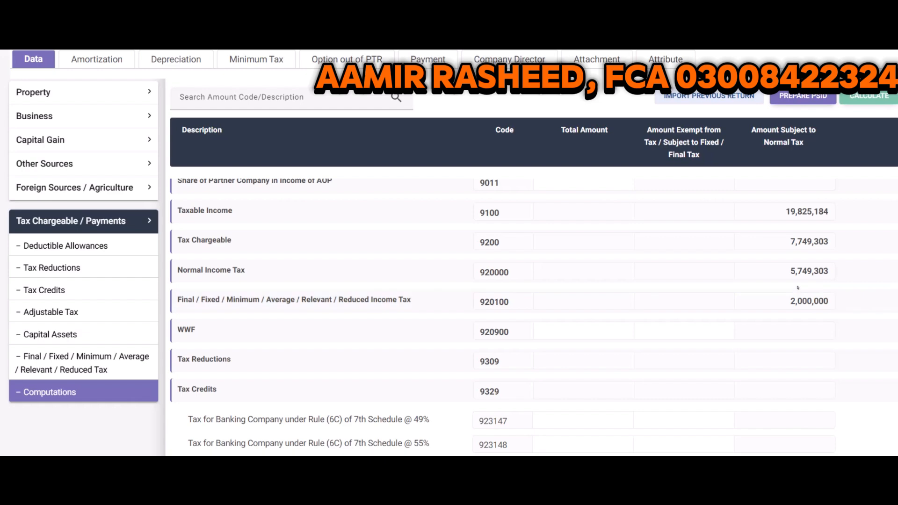
scroll(792, 299, "down", 5)
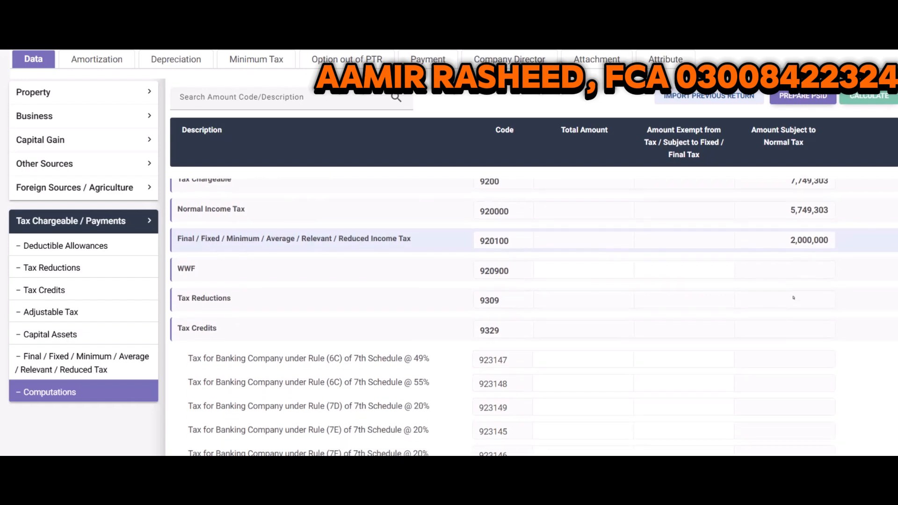
scroll(793, 298, "down", 6)
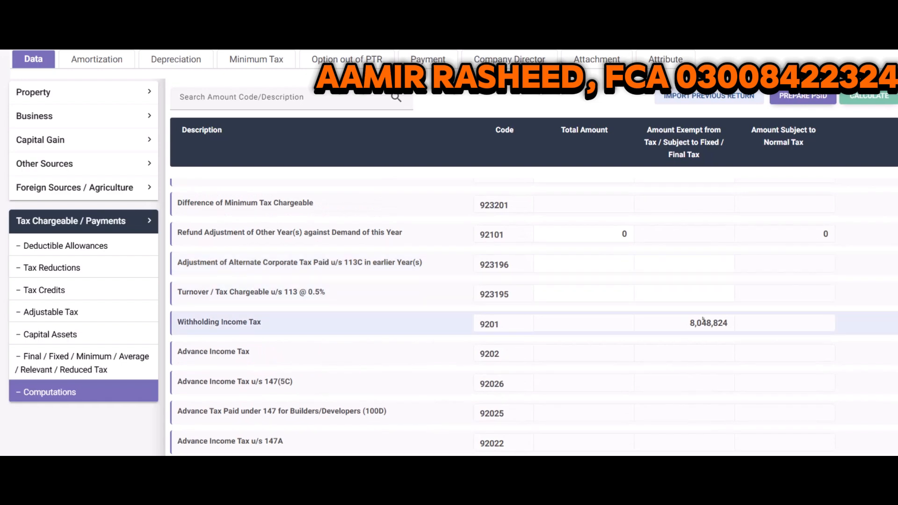
scroll(683, 347, "down", 5)
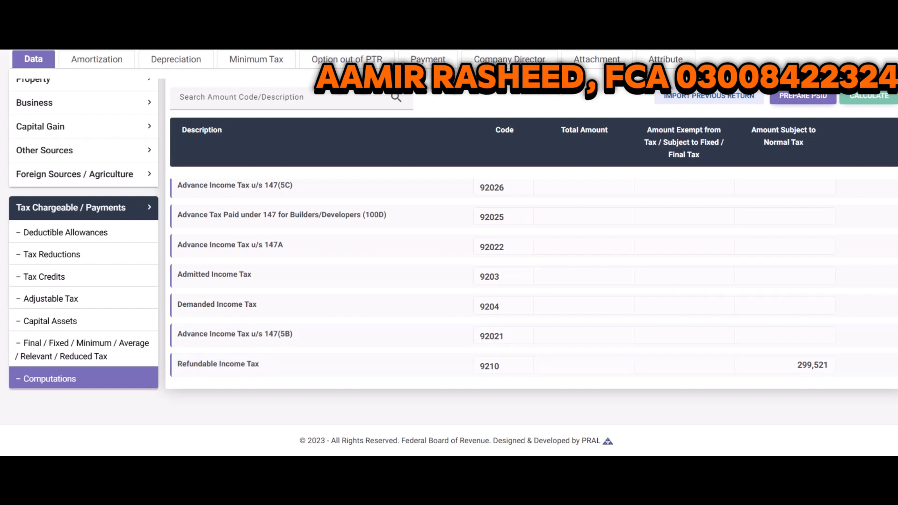
- Check the Tax payable/ (Refundable) row in the Excel Tax Computation sheet and select the local-sales cell of the WWF Payable row (E38)
left_click(576, 467)
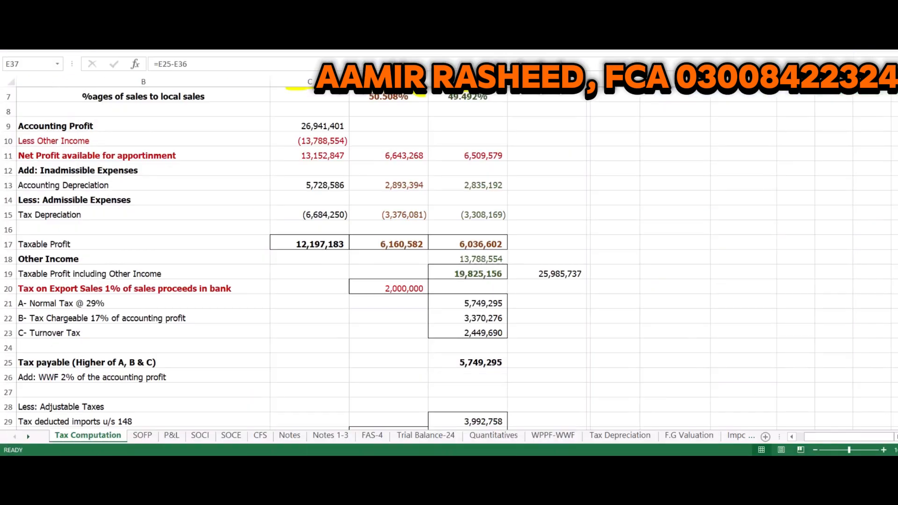
scroll(253, 401, "down", 3)
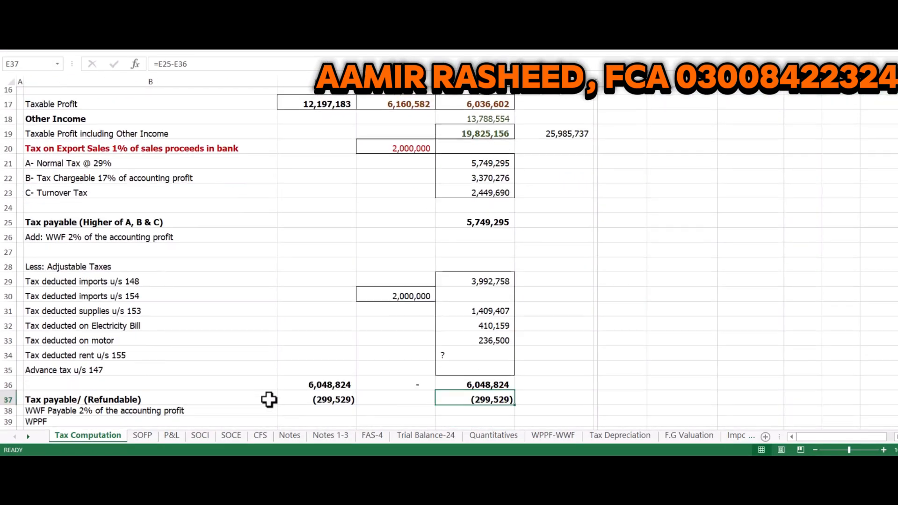
scroll(269, 400, "down", 1)
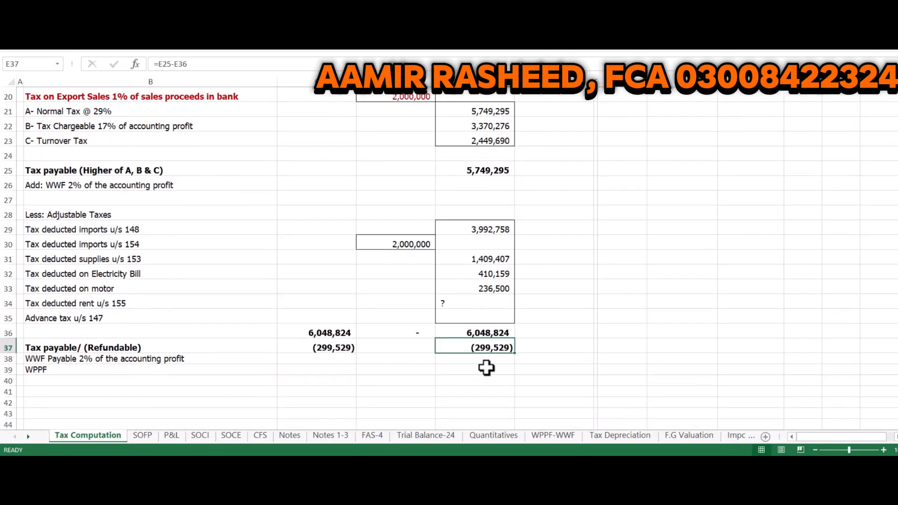
left_click(492, 361)
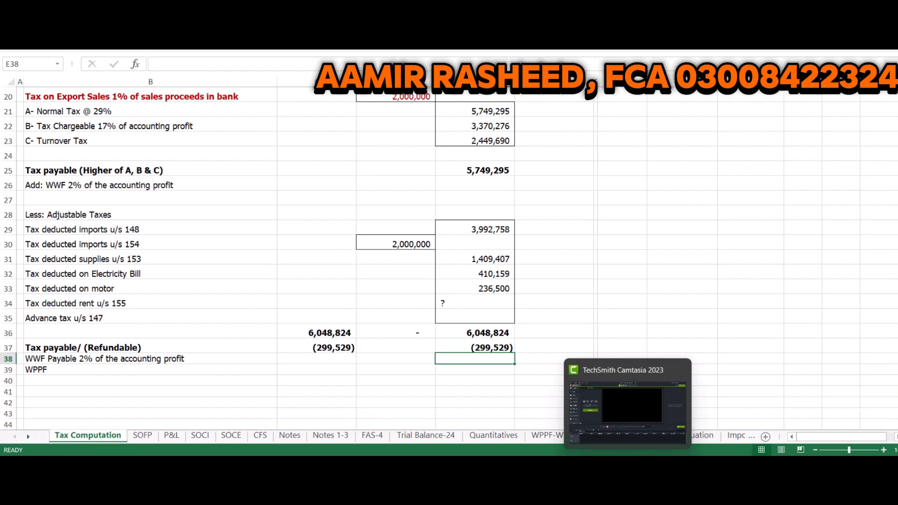
- Back in IRIS, recheck the Depreciation schedule and review the Computations again down to Refundable Income Tax
left_click(602, 467)
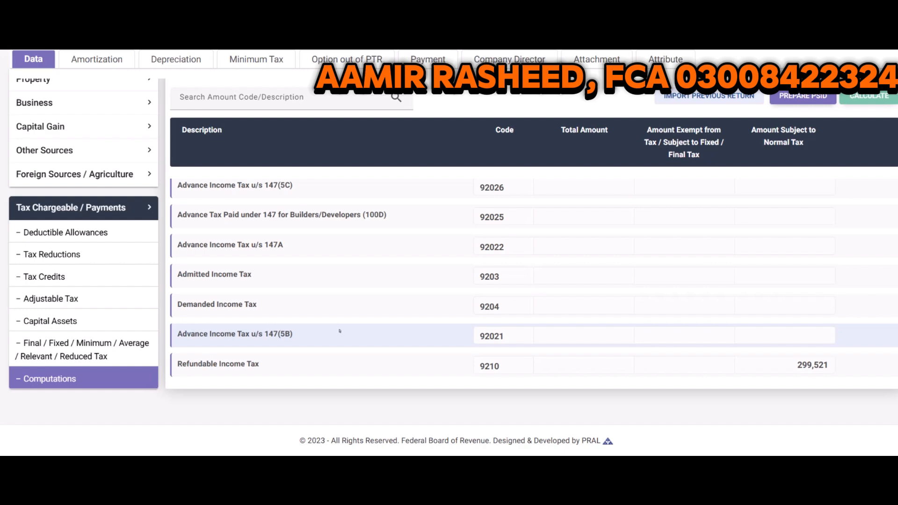
scroll(339, 331, "up", 1)
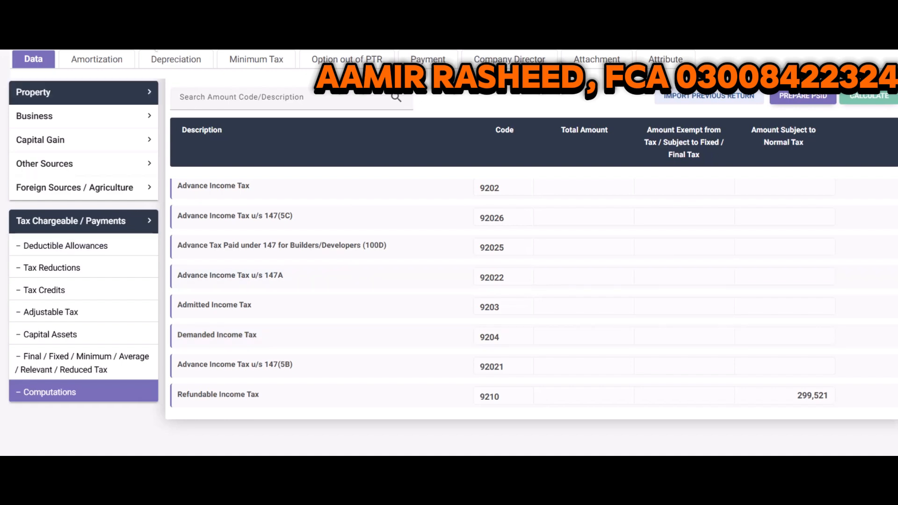
left_click(176, 59)
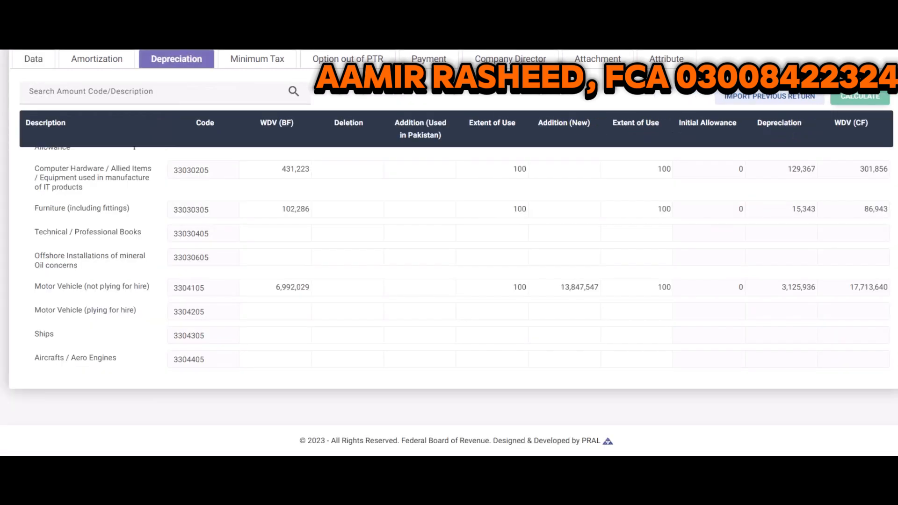
left_click(34, 60)
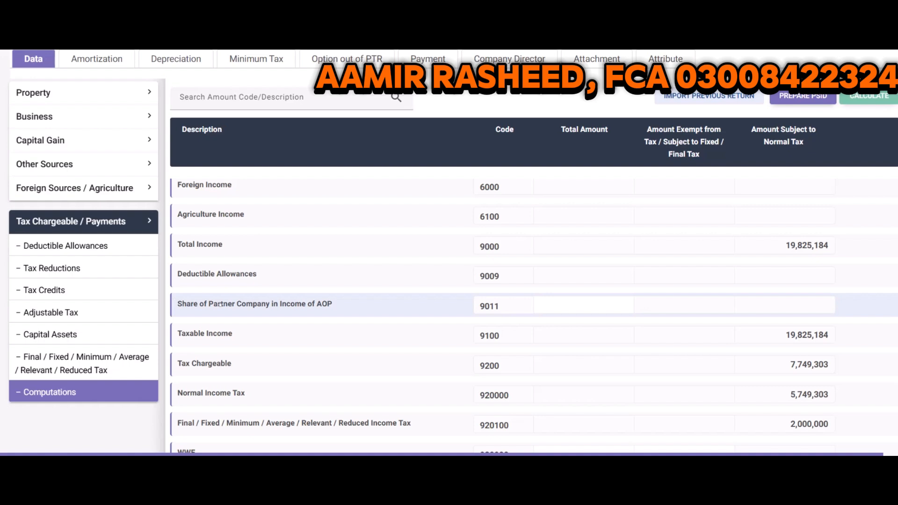
scroll(220, 304, "down", 10)
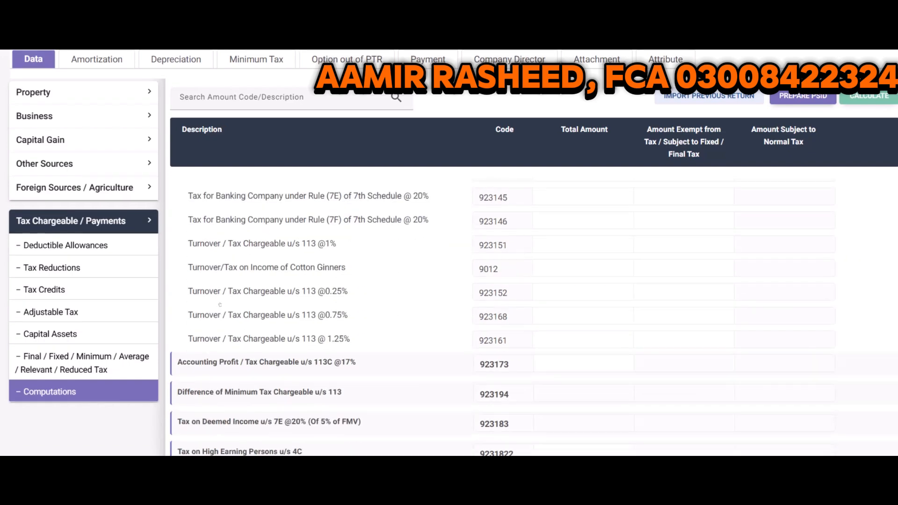
scroll(219, 305, "down", 10)
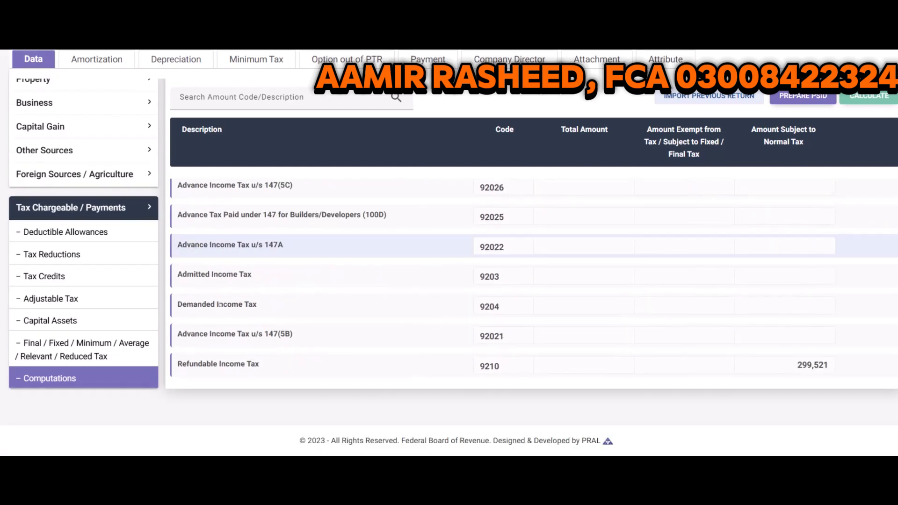